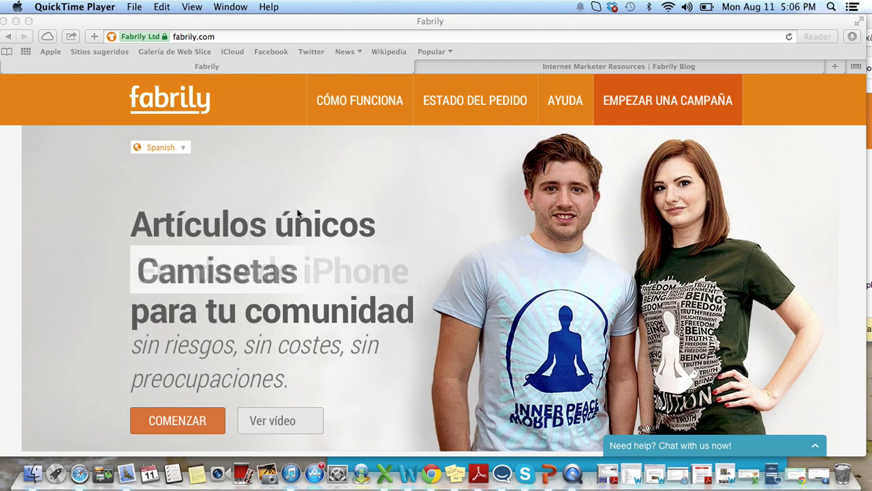
Switch the Fabrily home page language from Spanish to English in Safari.
click(180, 148)
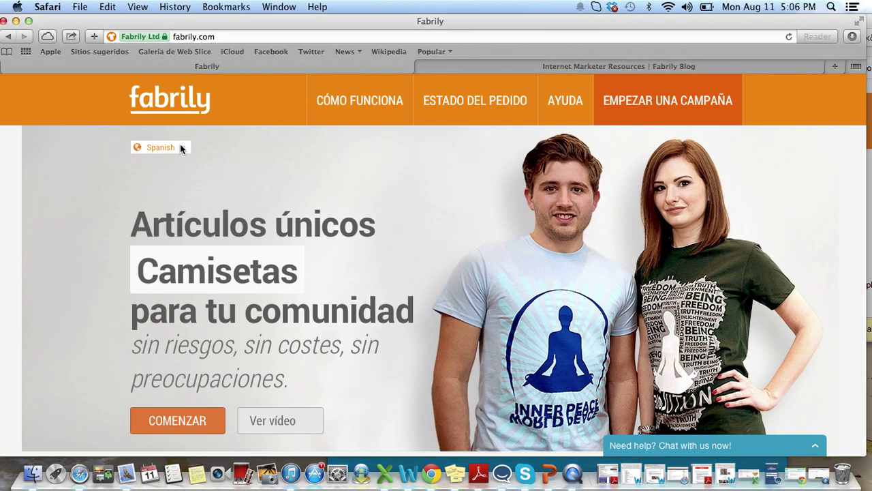
click(180, 149)
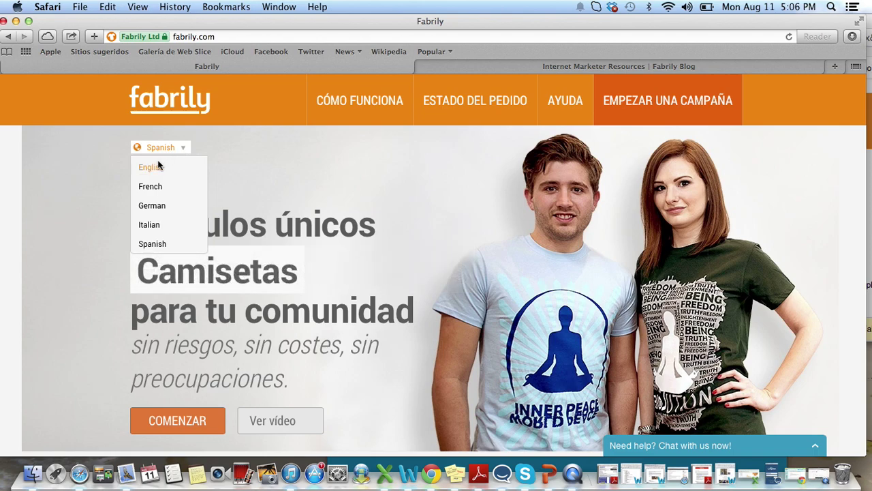
click(158, 168)
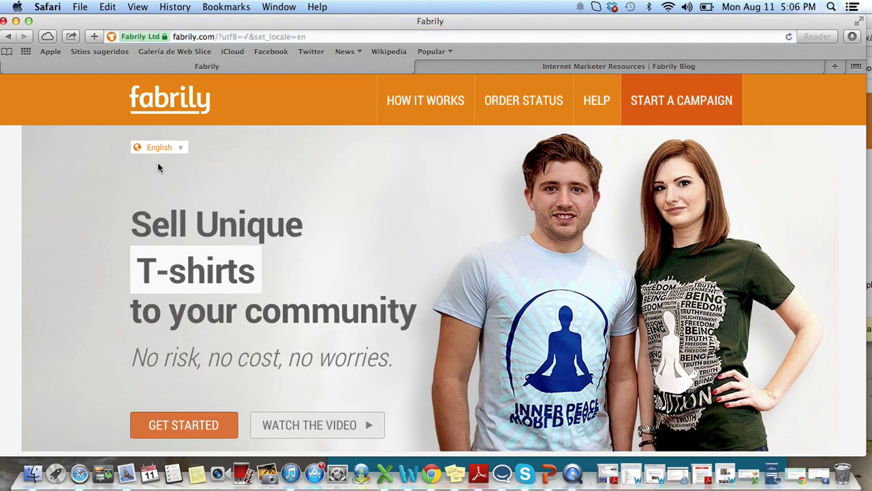
Go to the campaigner dashboard and begin a new campaign with START A CAMPAIGN.
click(658, 94)
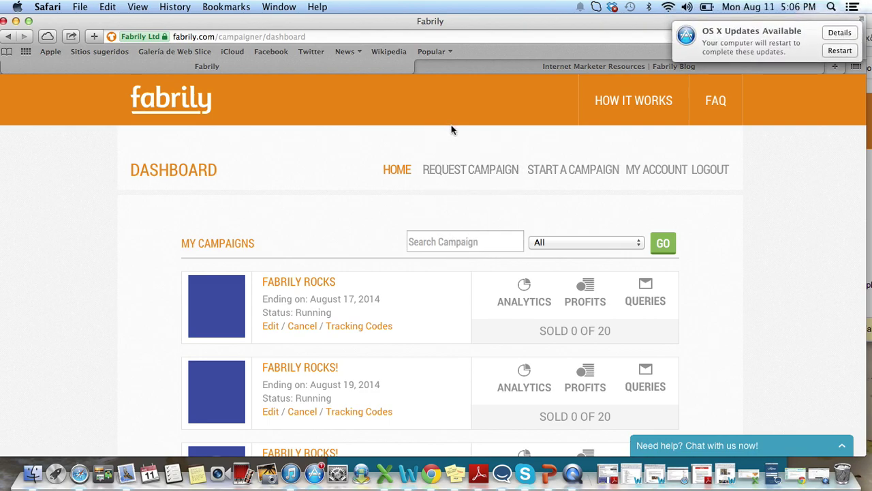
click(569, 175)
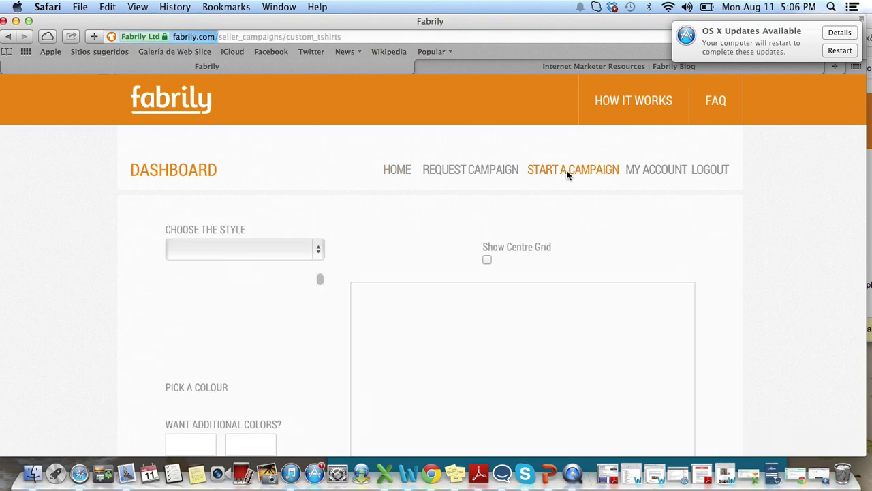
Choose the Standard Unisex T-shirt in Royal blue and check the additional colours palette.
scroll(271, 201, down, 2)
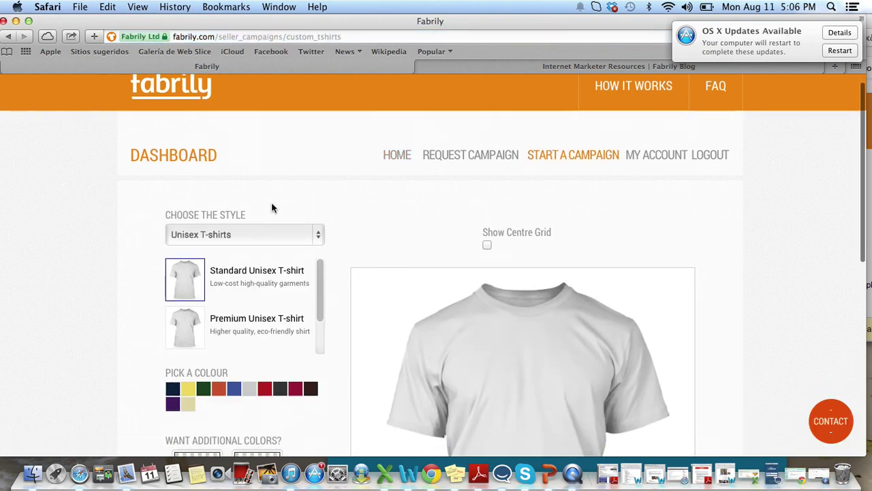
click(255, 171)
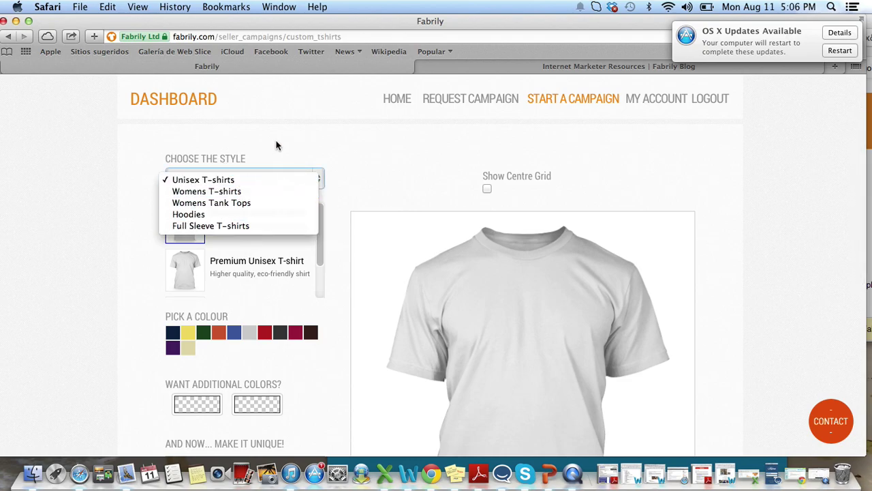
click(276, 145)
scroll(362, 170, down, 2)
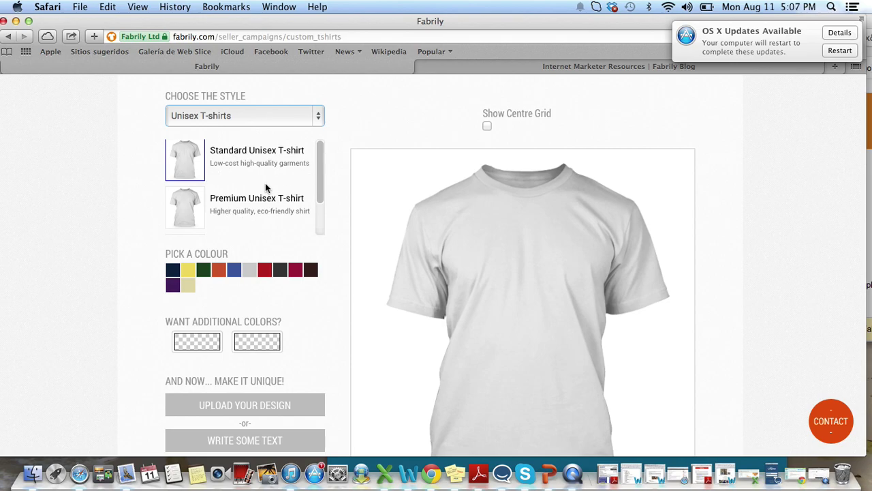
click(280, 162)
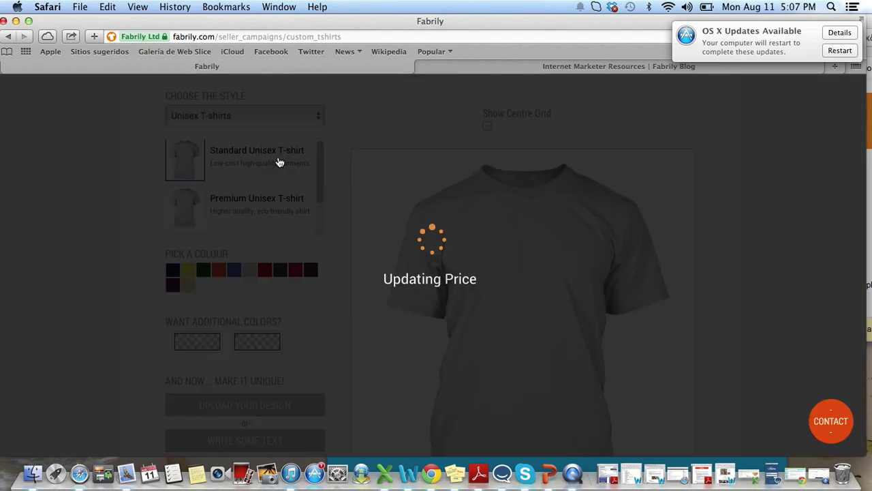
scroll(325, 259, down, 2)
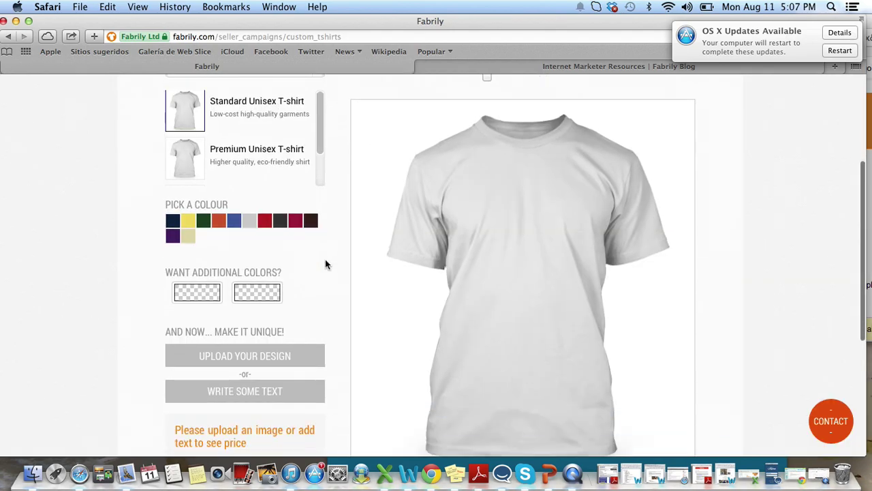
click(234, 198)
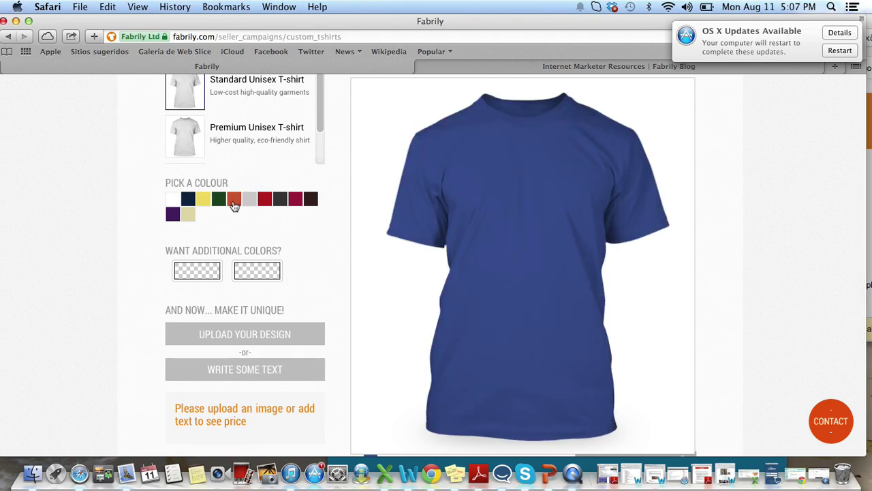
scroll(234, 207, down, 2)
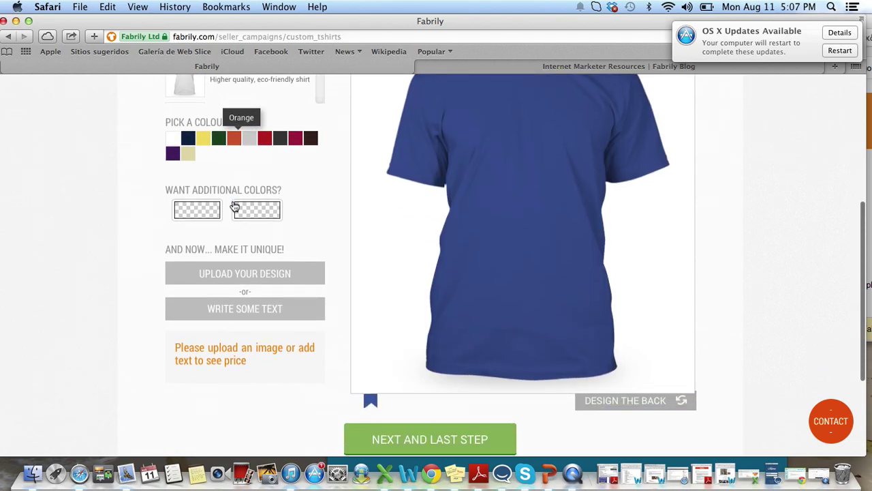
click(196, 212)
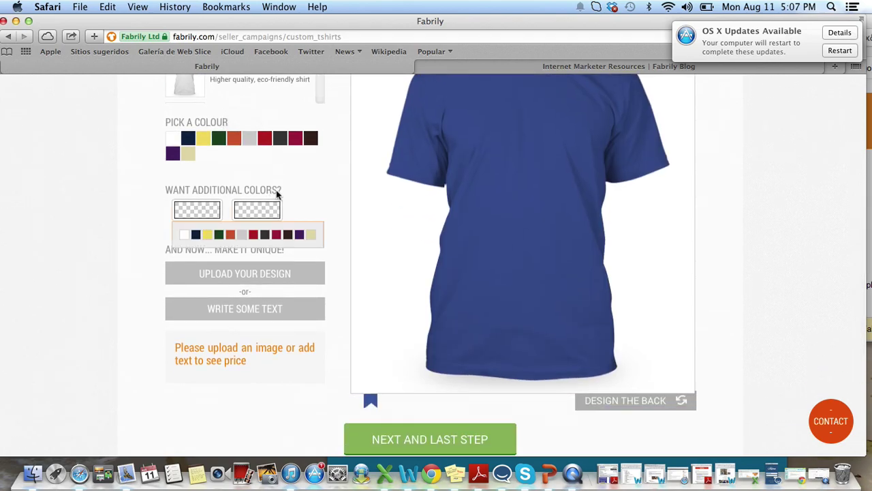
scroll(267, 373, down, 1)
scroll(267, 373, down, 3)
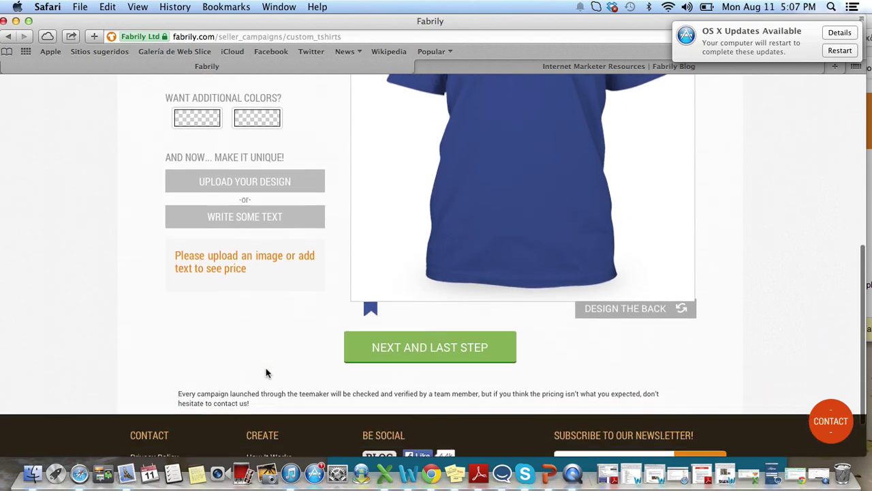
click(267, 183)
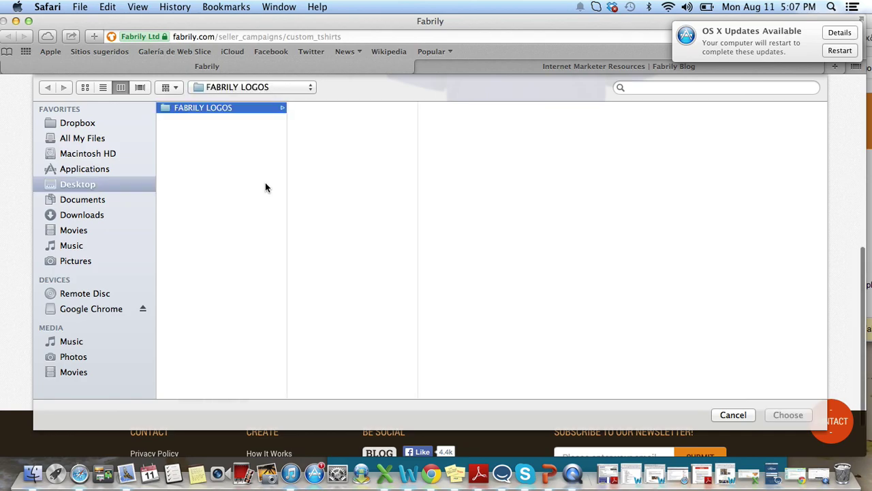
click(380, 109)
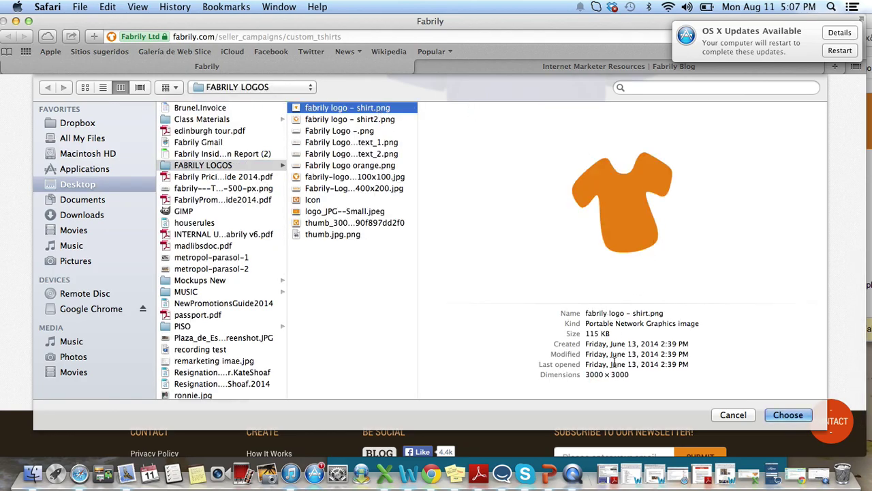
click(789, 415)
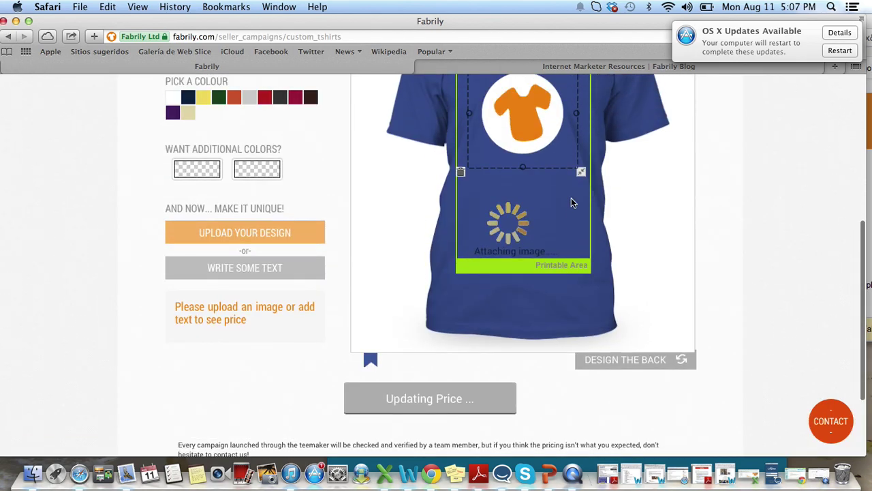
scroll(572, 202, up, 1)
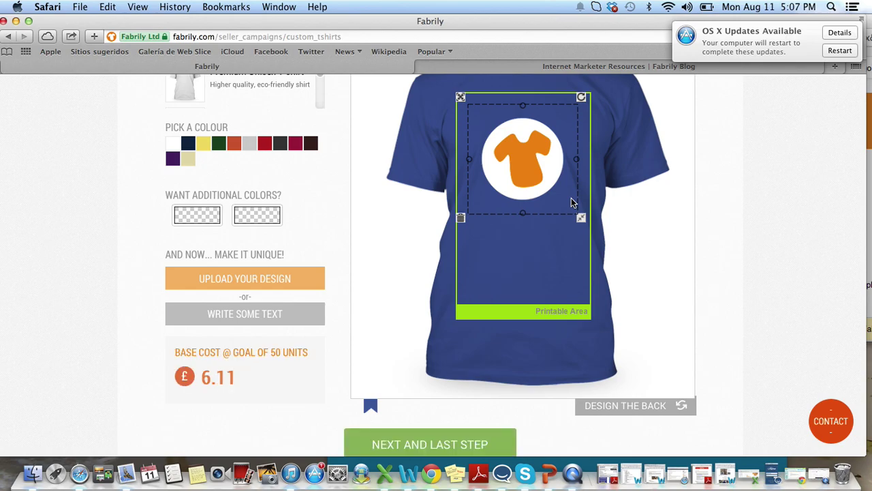
mouse_move(581, 218)
mouse_down()
mouse_move(538, 183)
mouse_move(588, 225)
mouse_up()
drag(584, 94, 339, 158)
scroll(300, 231, down, 4)
scroll(299, 229, up, 5)
scroll(298, 229, up, 1)
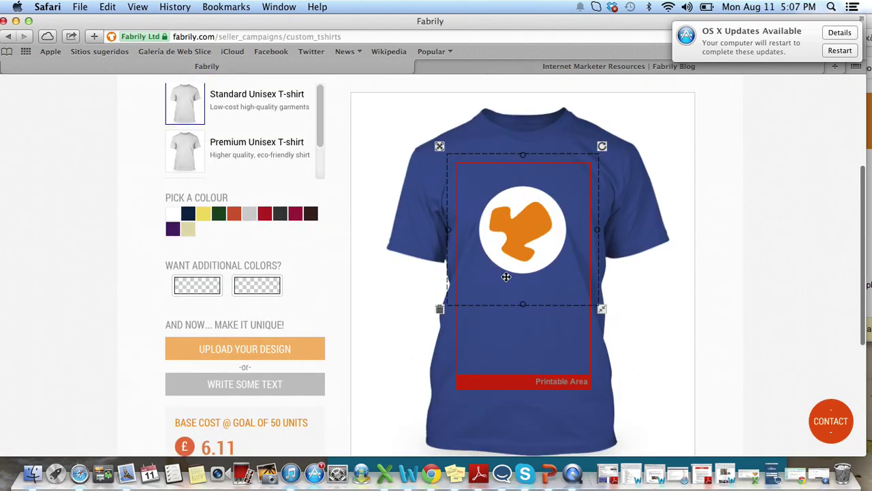
click(440, 309)
scroll(261, 317, down, 3)
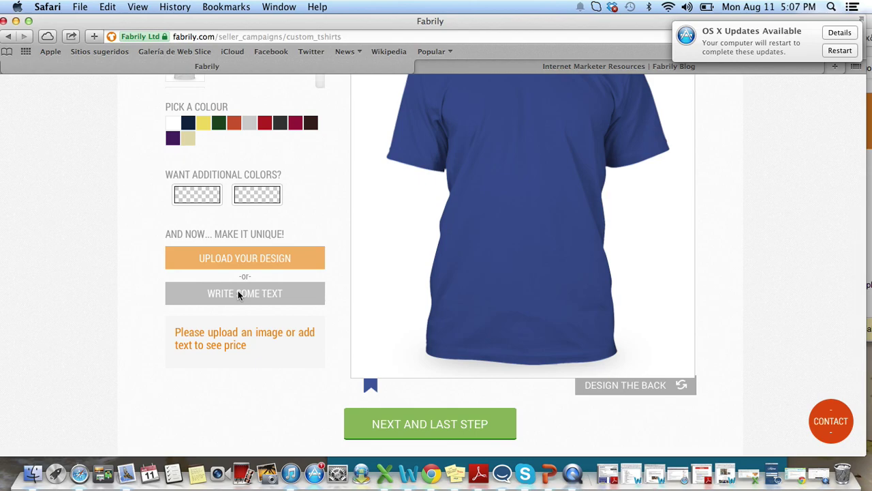
Add the text 'Fabrily Rocks!' to the shirt in the Rockwell font.
click(238, 293)
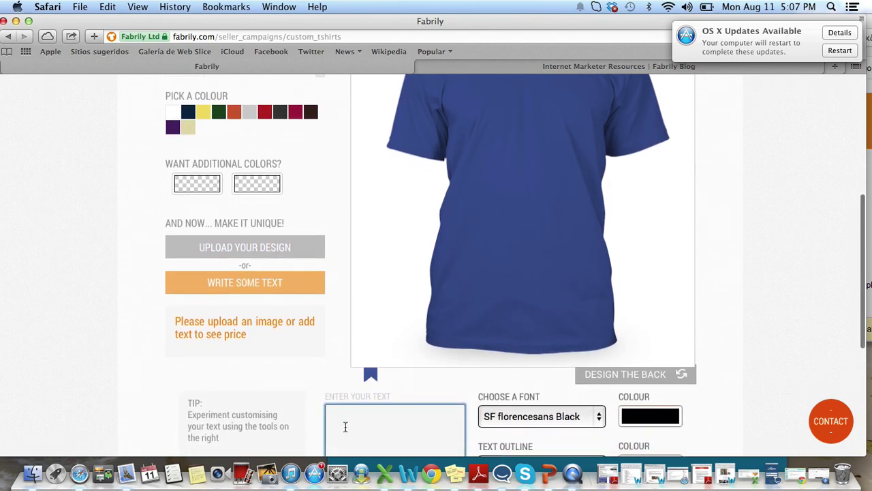
text(Fabrily )
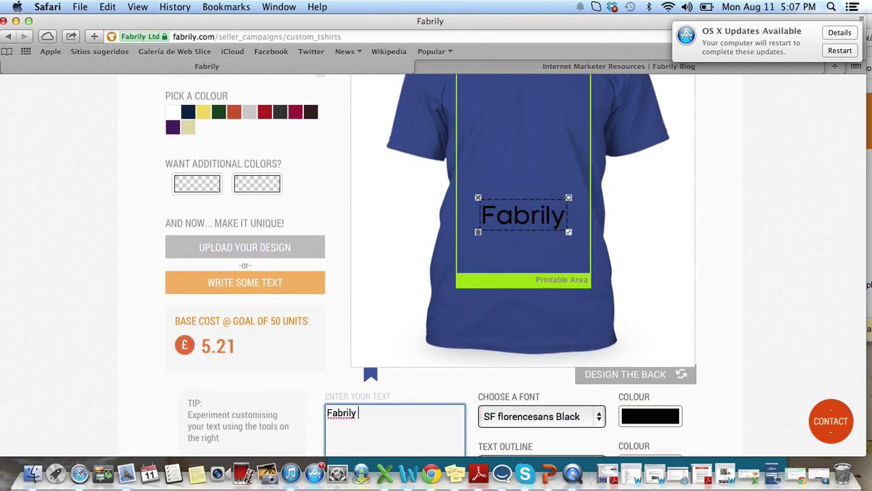
text(ROck)
key(BackSpace)
key(BackSpace)
key(BackSpace)
text(ocks!)
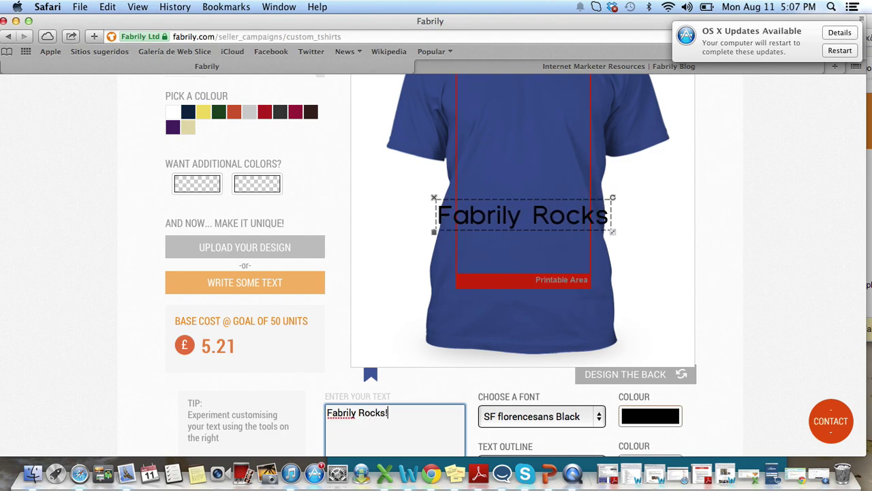
scroll(531, 404, down, 3)
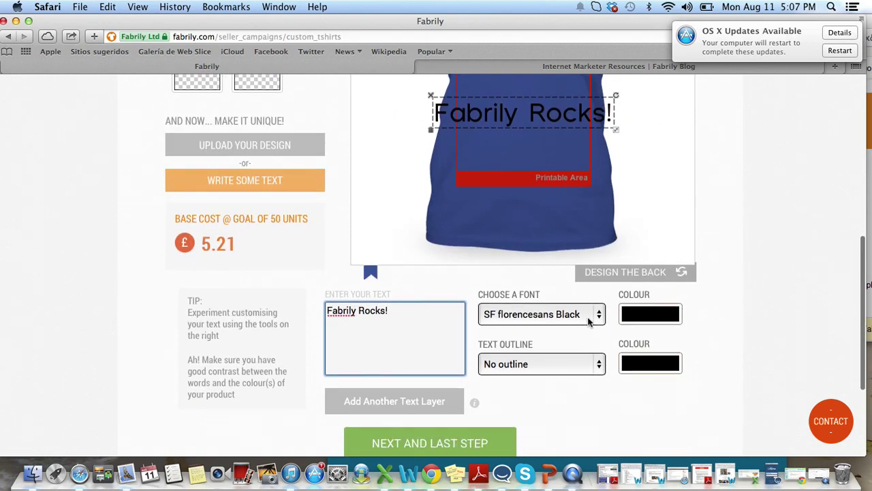
click(598, 319)
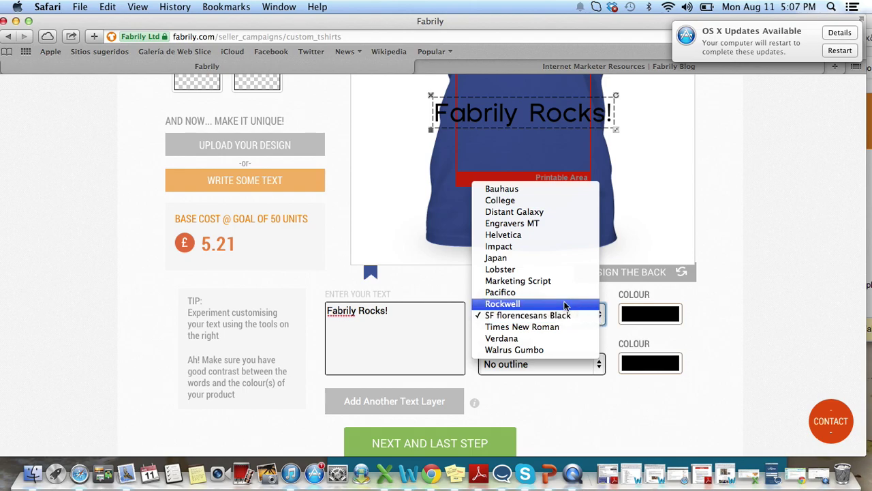
click(565, 304)
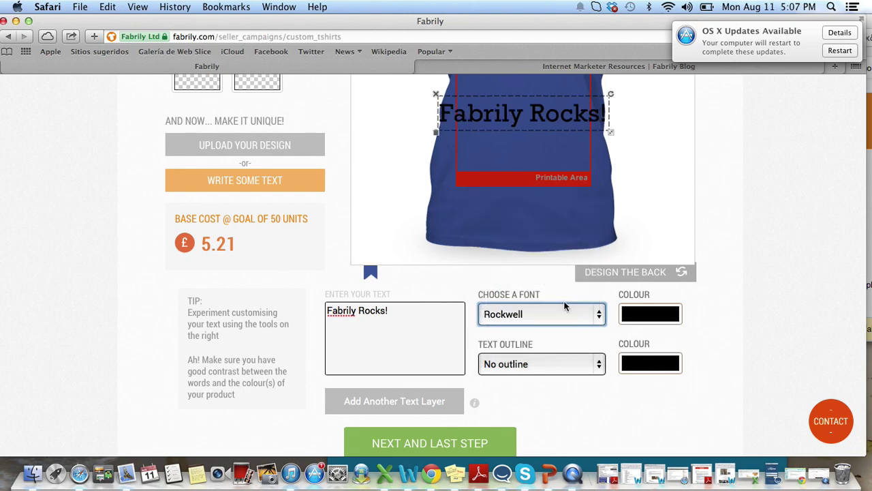
Colour the text orange and give it a medium white outline.
click(632, 322)
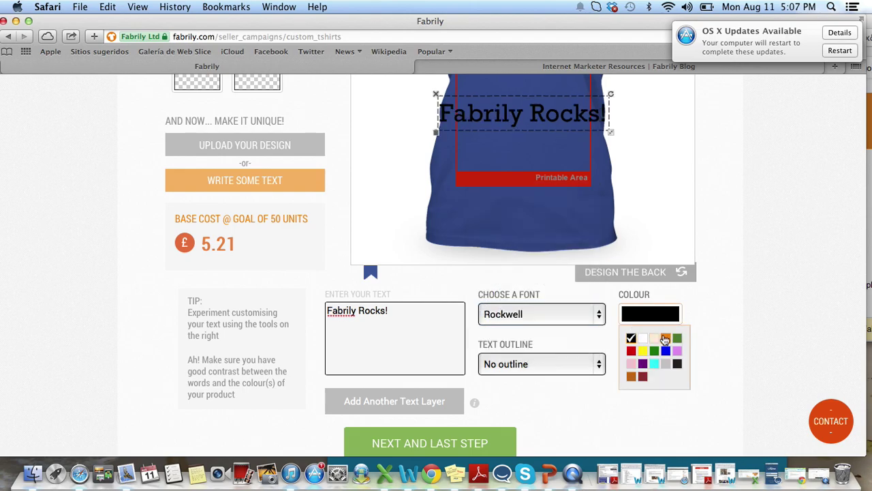
click(665, 339)
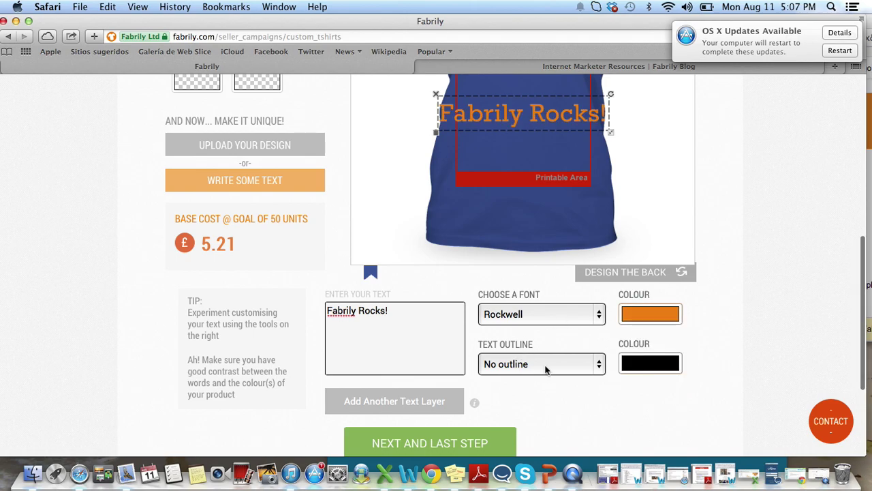
scroll(546, 370, down, 1)
click(599, 341)
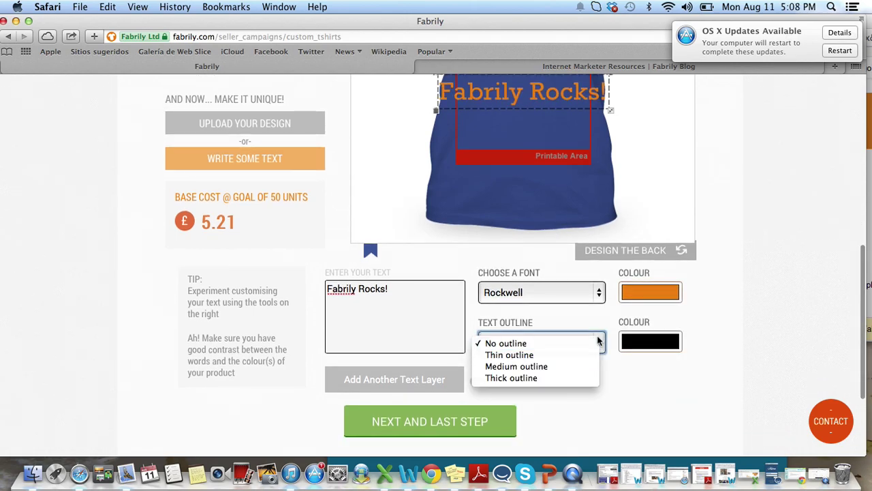
click(554, 368)
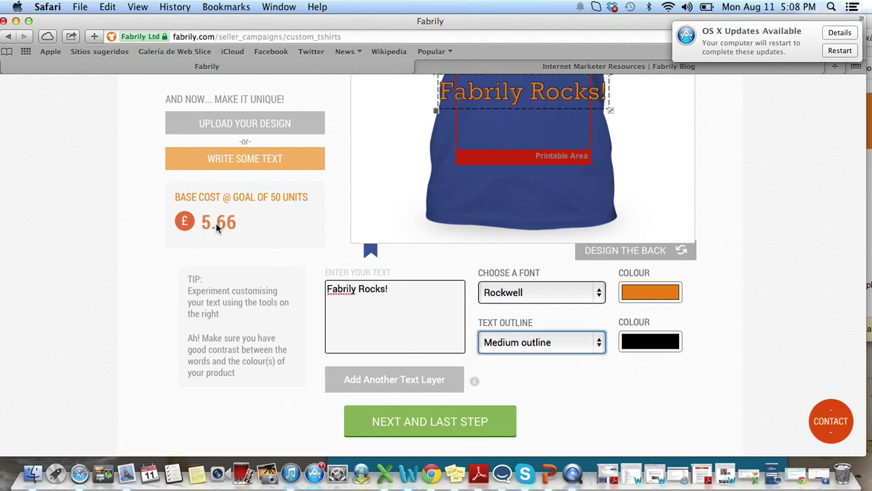
click(652, 343)
click(640, 367)
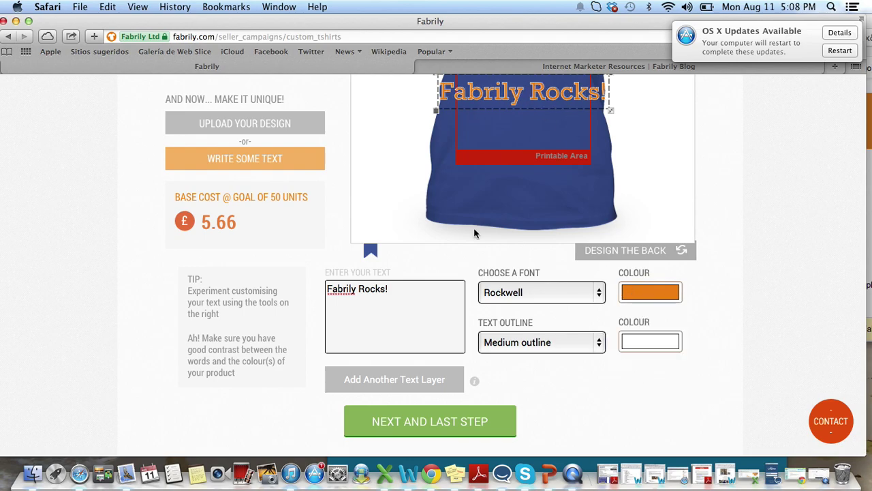
scroll(476, 234, up, 5)
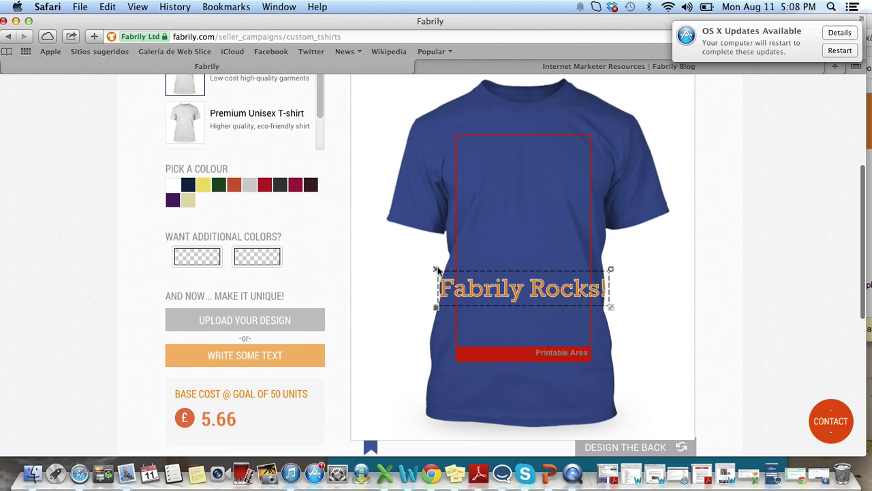
Move the Fabrily Rocks! text up to the chest and scale it down.
drag(552, 280, 556, 157)
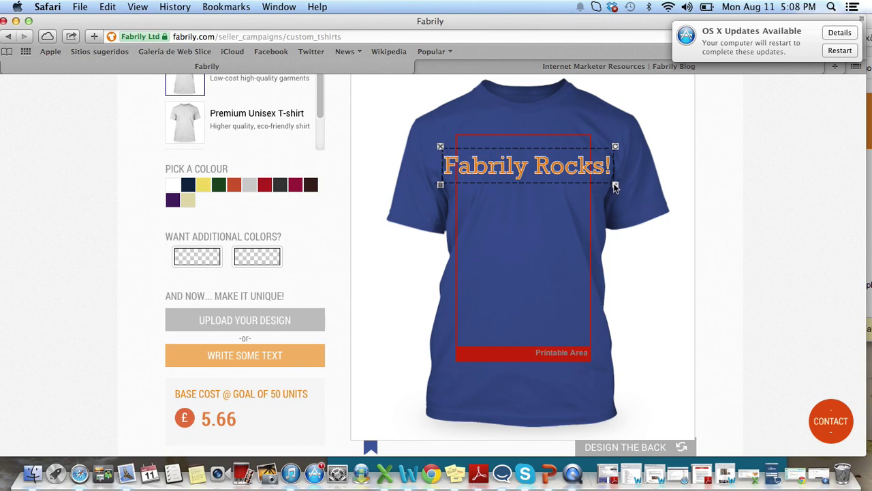
drag(615, 186, 550, 157)
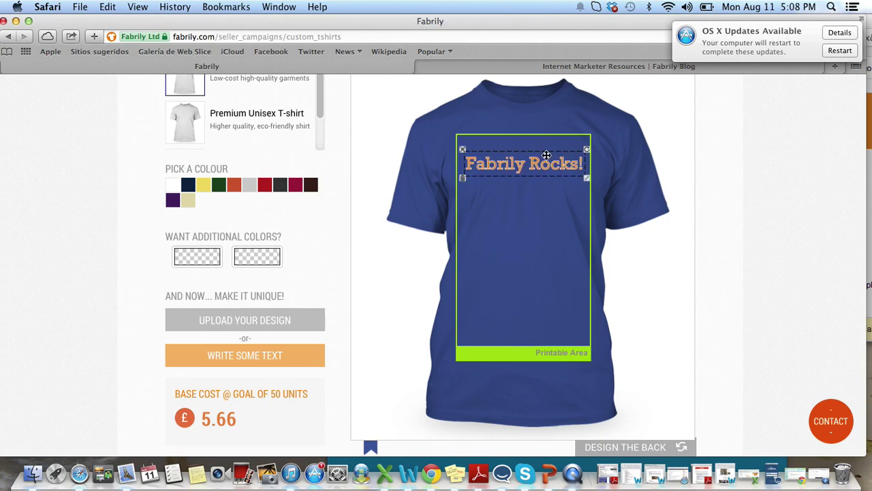
scroll(549, 157, down, 5)
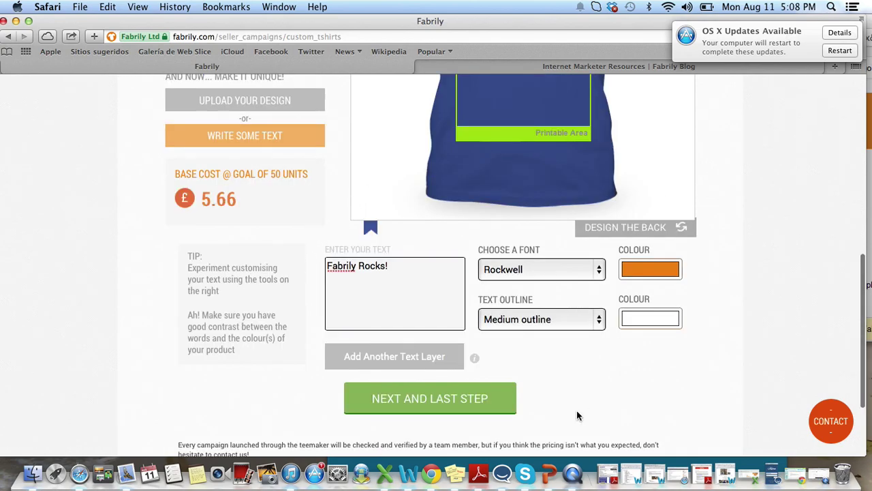
scroll(577, 410, down, 2)
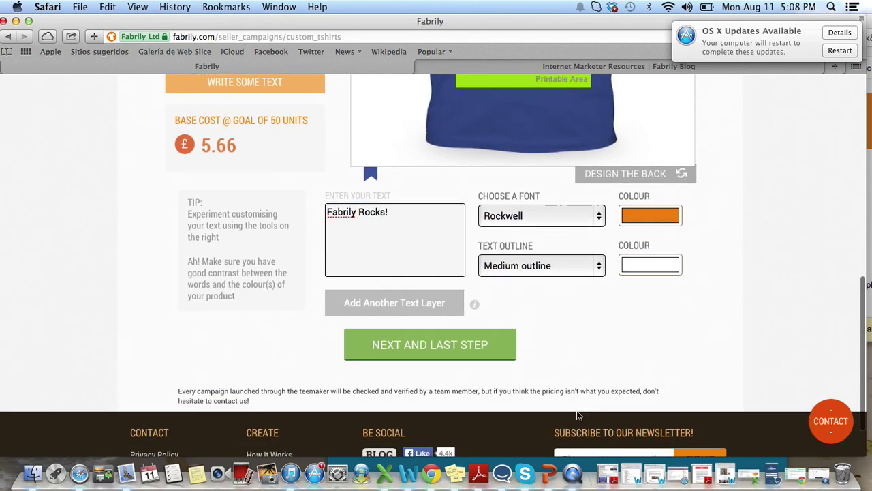
On the last step, enter title 'Fabrily Rocks!' and description 'Buy my t-shirt!'.
click(452, 346)
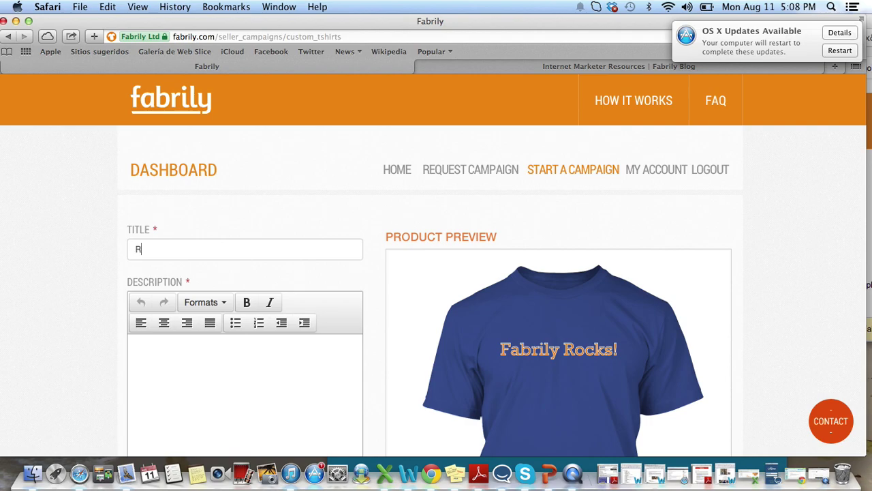
text(rily Rocks!)
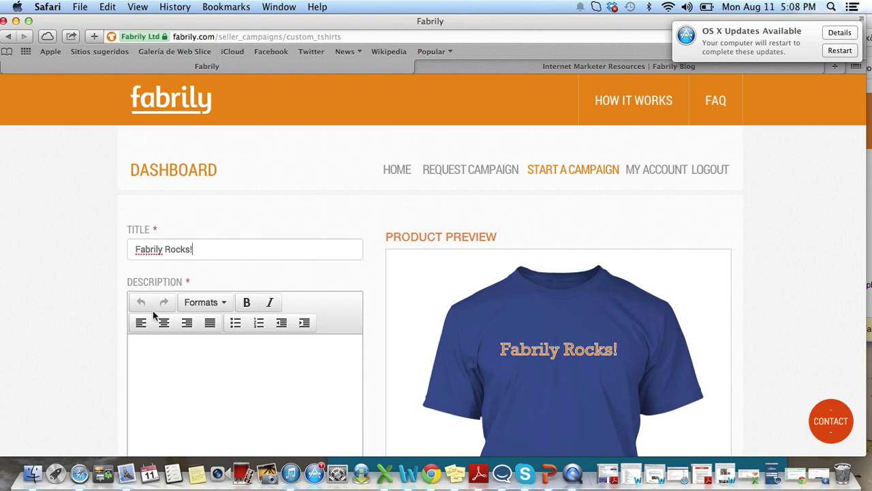
scroll(202, 239, down, 4)
text(Buy my t-shirt!)
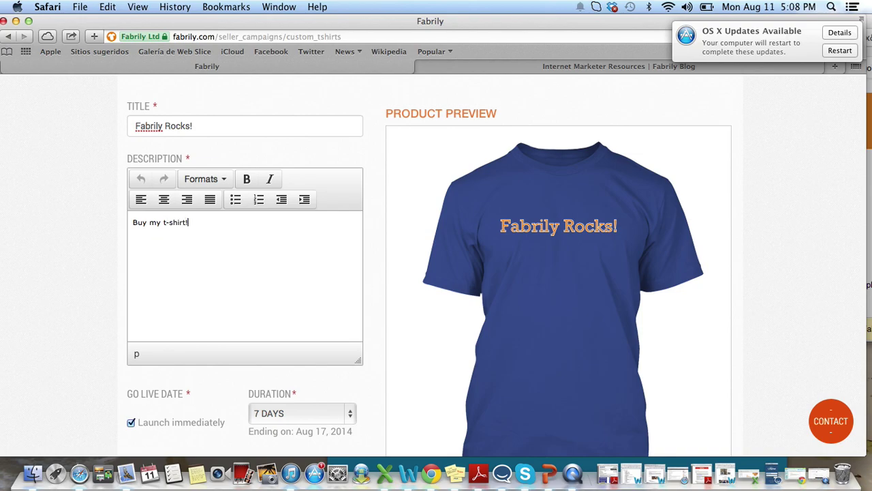
scroll(436, 266, down, 5)
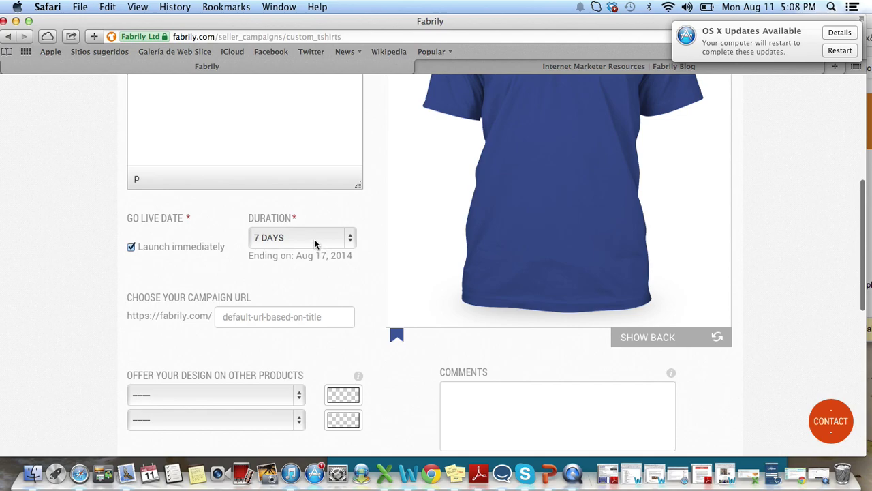
Keep the 7-day campaign duration and set the campaign URL to FB2.
click(350, 238)
click(357, 217)
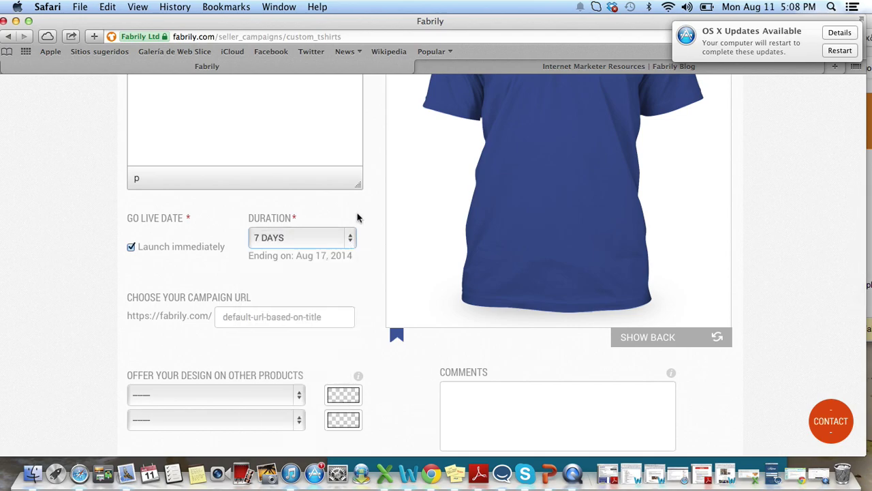
scroll(358, 217, down, 3)
click(252, 223)
scroll(273, 225, up, 5)
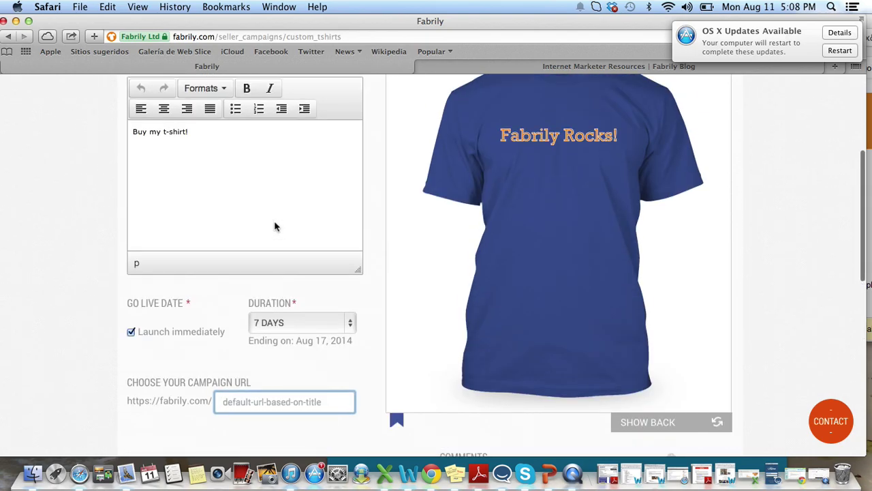
scroll(275, 227, up, 3)
scroll(203, 129, down, 5)
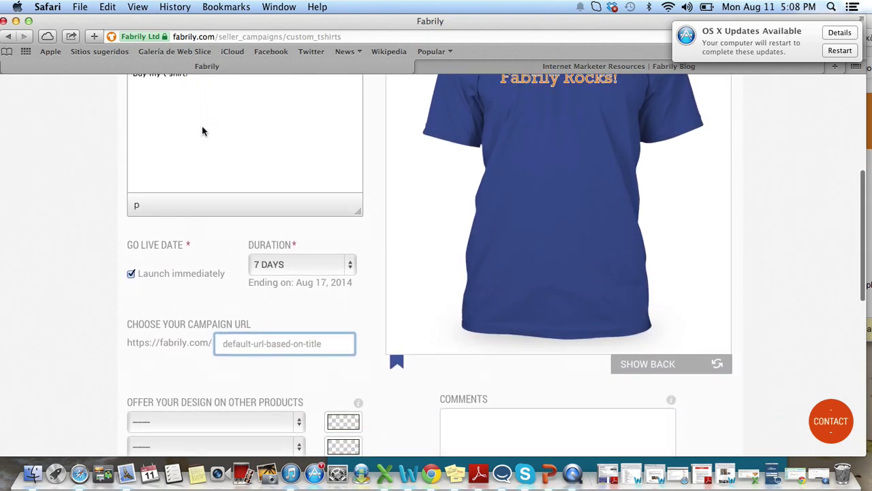
scroll(203, 131, down, 2)
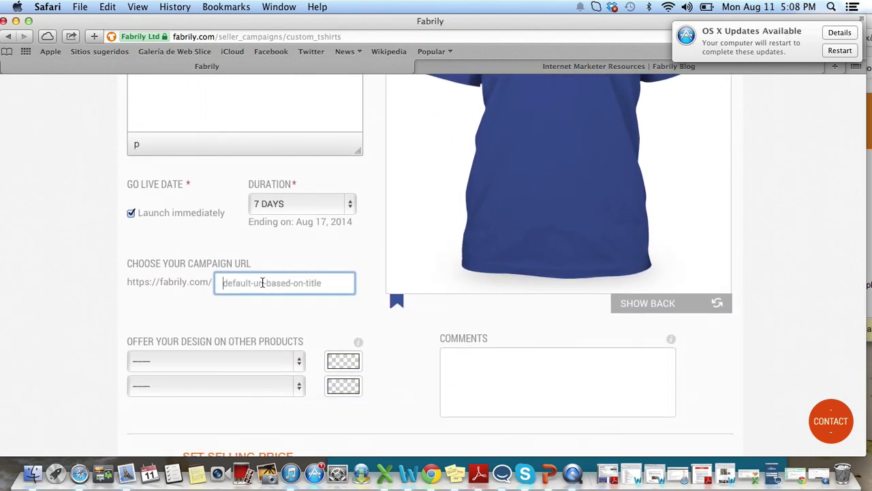
text(FB2)
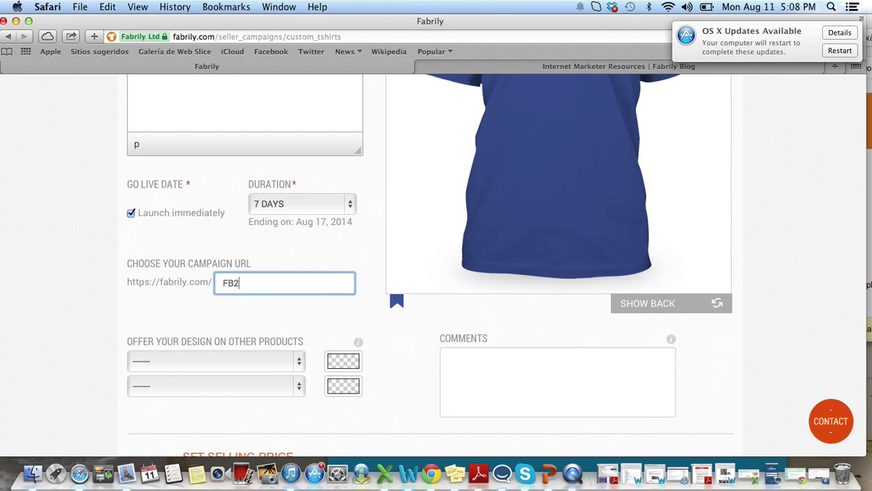
click(324, 315)
scroll(324, 315, down, 5)
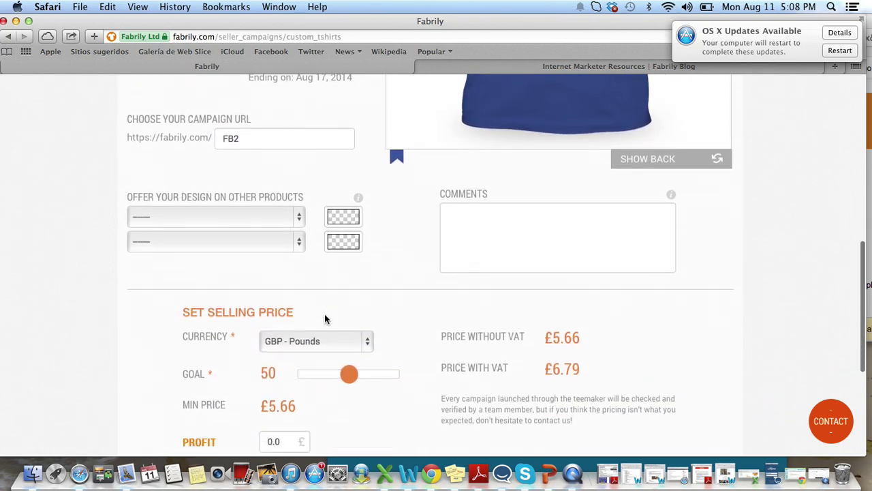
Review the other products the design can go on, adding none.
click(298, 216)
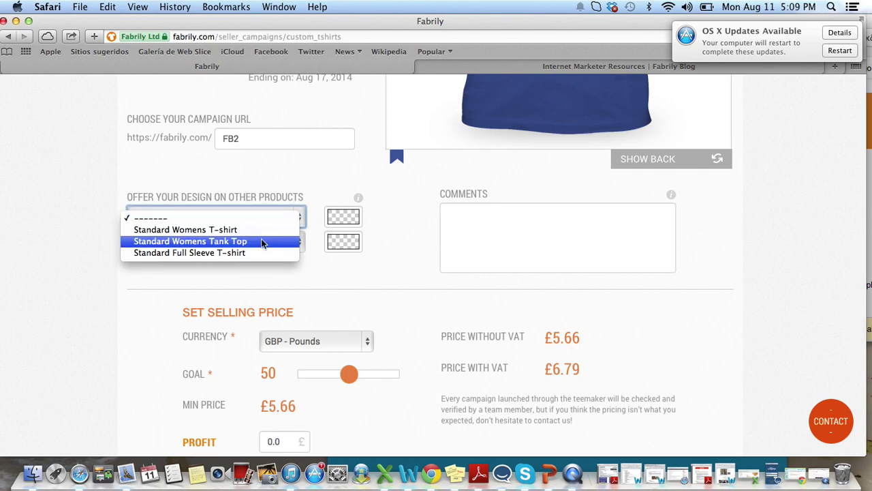
click(358, 266)
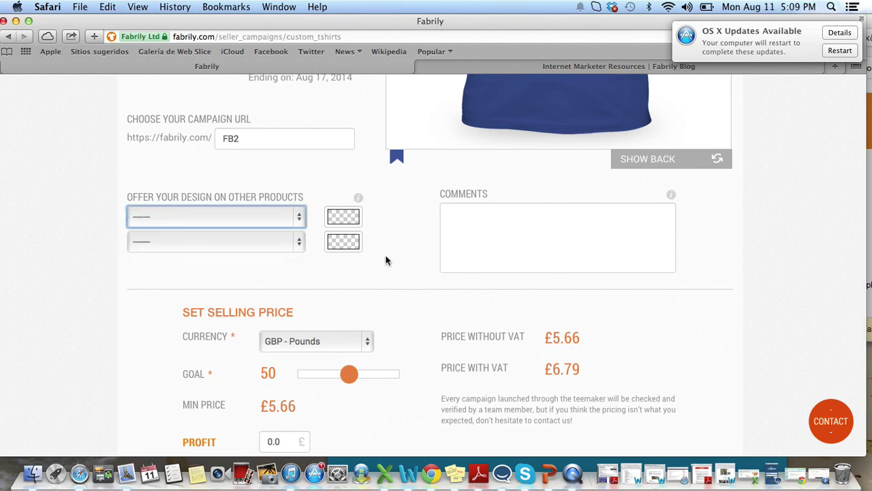
scroll(334, 217, up, 5)
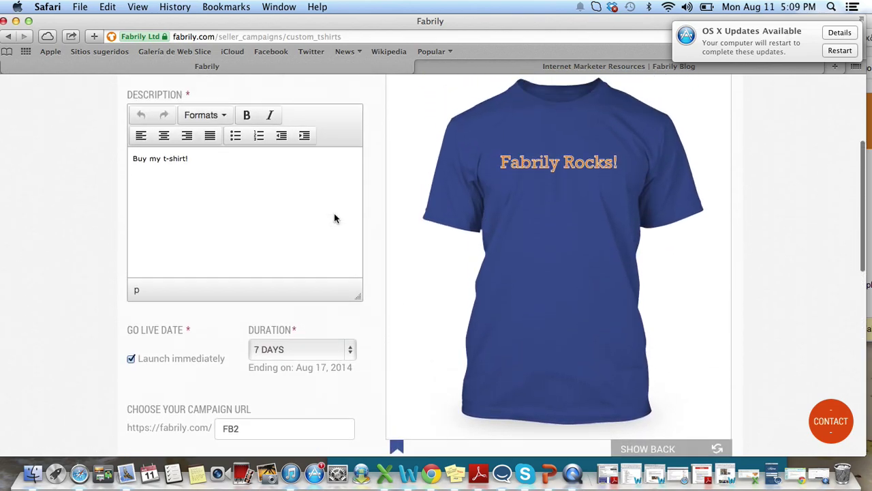
scroll(577, 281, down, 10)
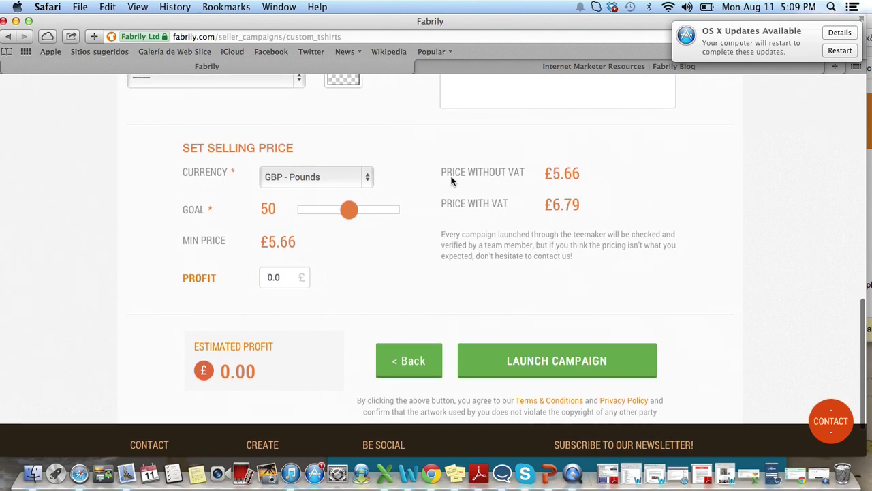
Set the selling price in GBP - Pounds with a goal of 20 and £5 profit.
click(309, 179)
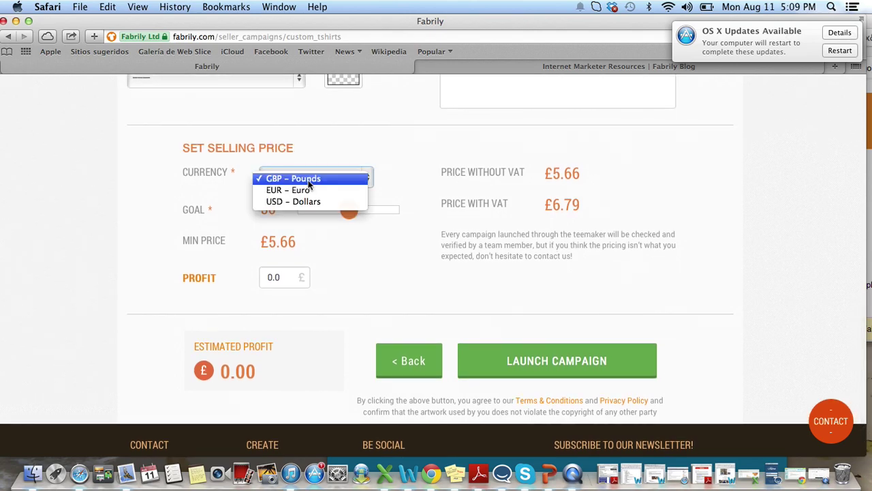
click(327, 161)
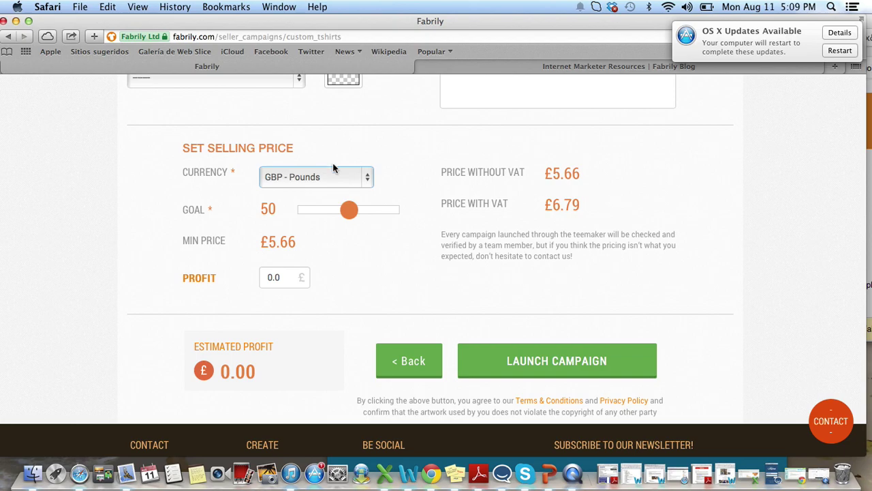
click(332, 170)
click(292, 177)
drag(349, 210, 313, 212)
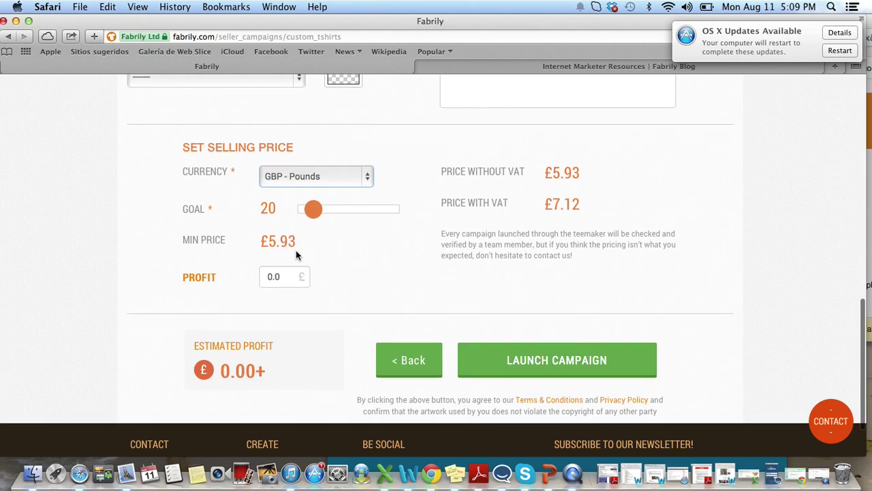
scroll(289, 249, down, 1)
key(Tab)
text(5)
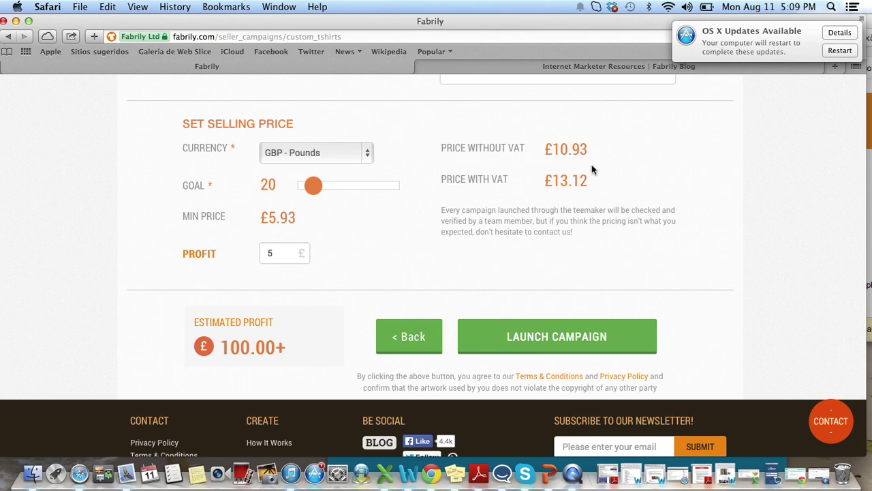
scroll(336, 256, down, 2)
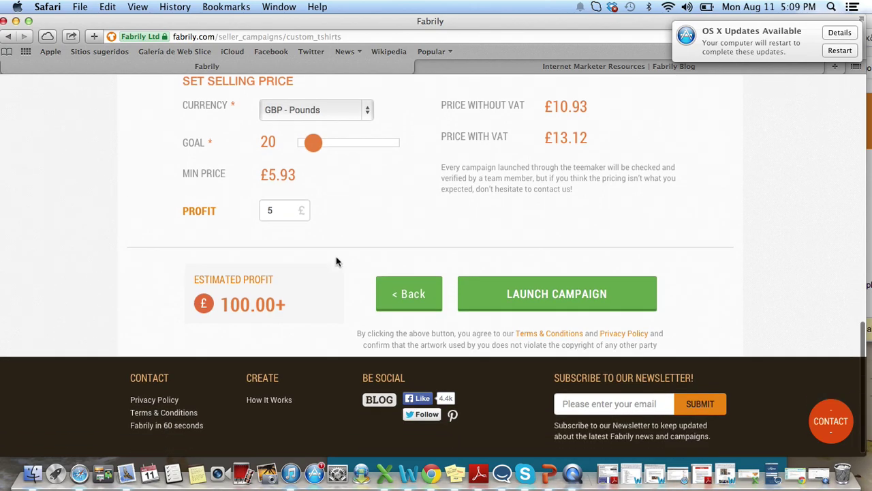
Launch the Fabrily Rocks! campaign and return to the dashboard's My Campaigns list.
click(553, 303)
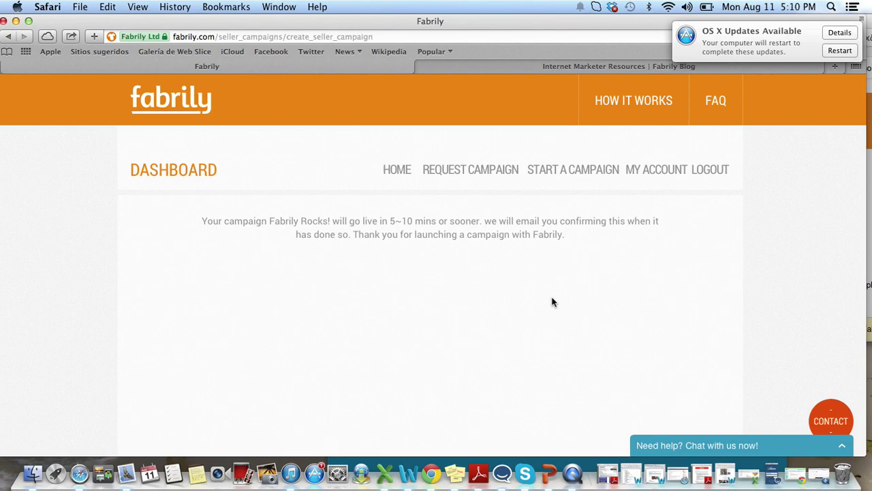
click(393, 169)
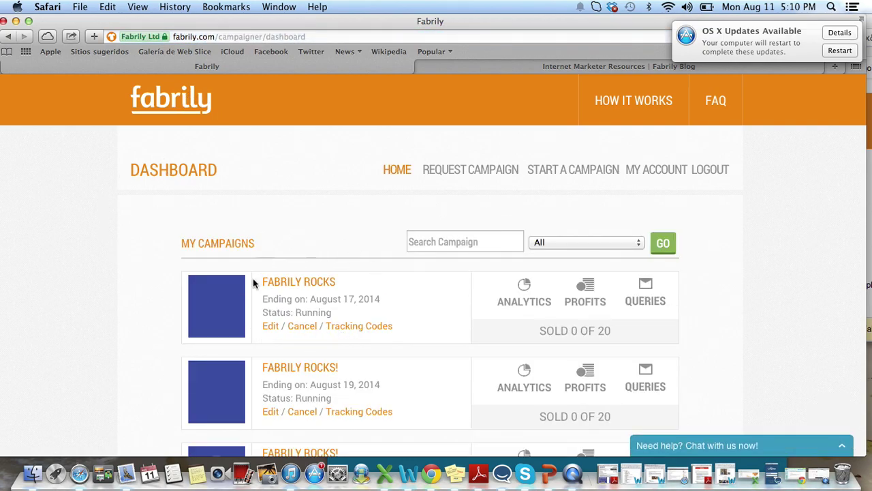
scroll(404, 342, down, 3)
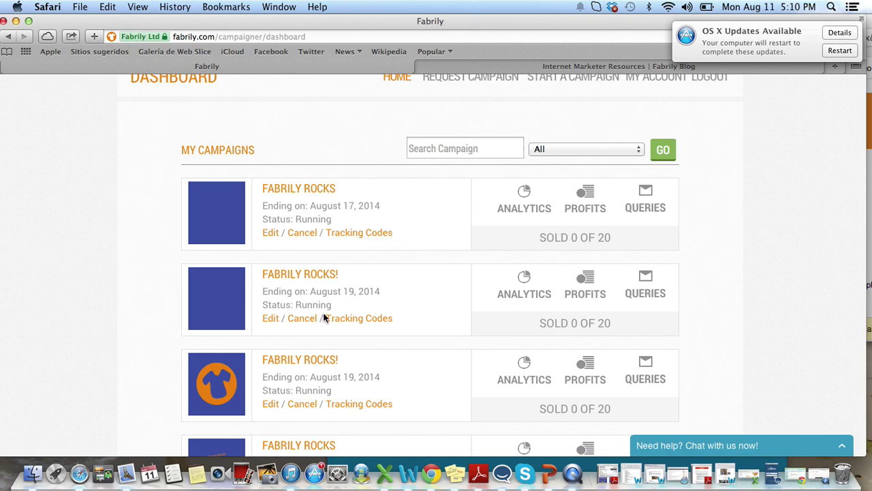
Filter My Campaigns to Running status and apply it with GO.
click(571, 152)
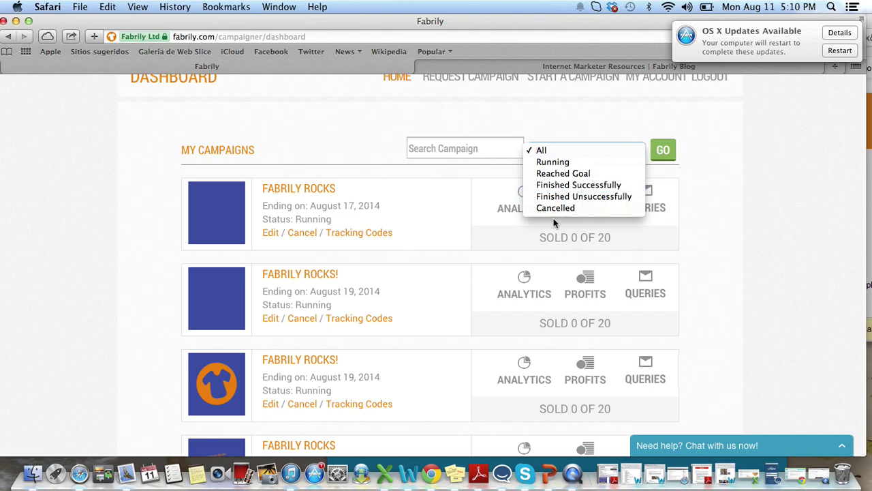
click(578, 175)
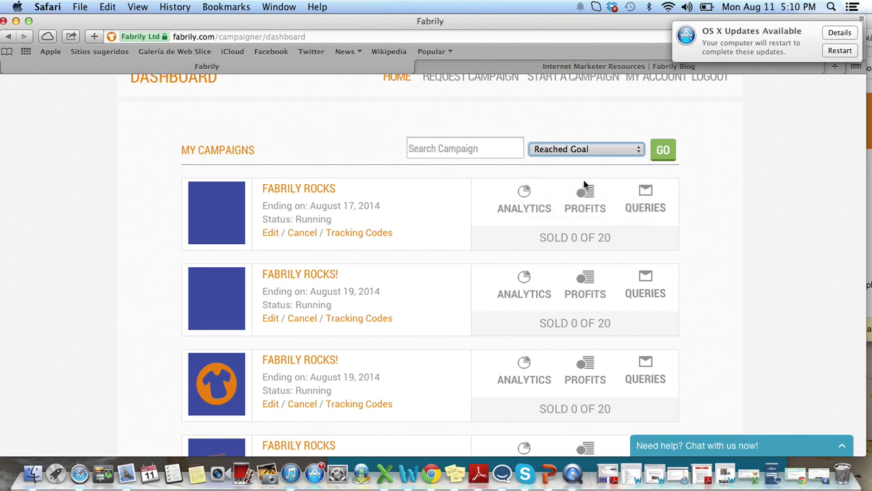
click(630, 150)
click(602, 139)
click(654, 150)
scroll(355, 218, down, 3)
scroll(351, 274, up, 3)
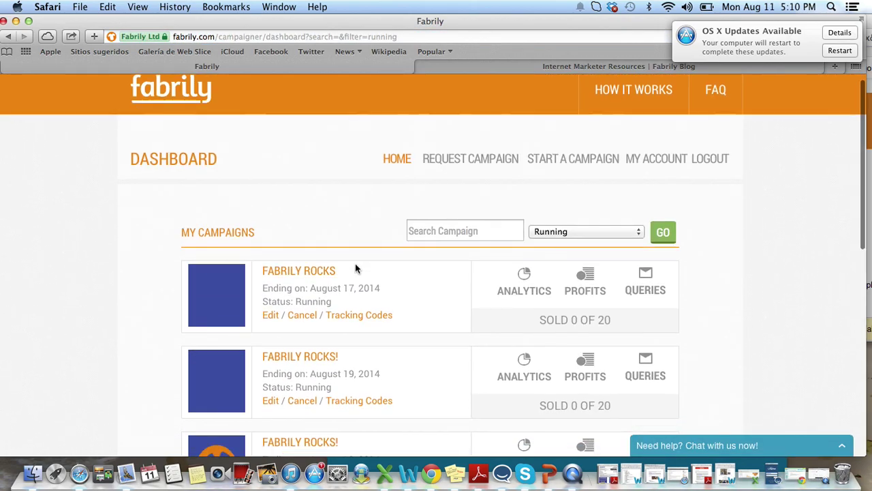
scroll(355, 264, down, 1)
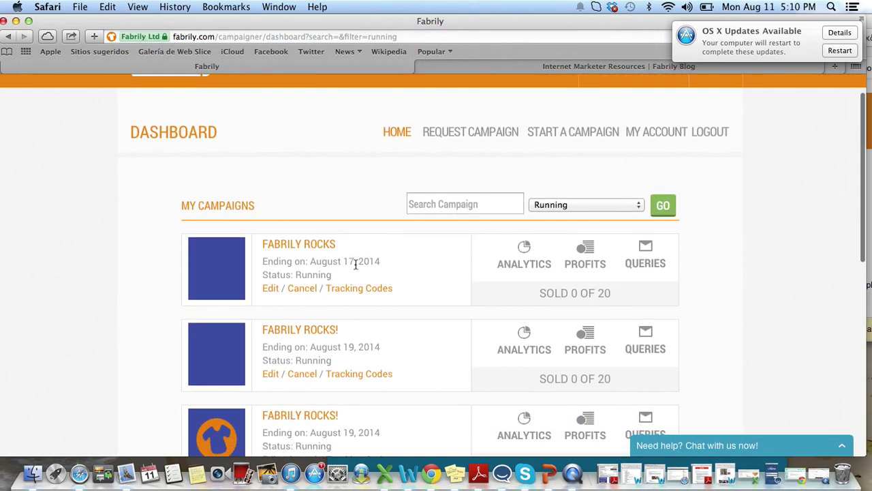
Change the first campaign's duration from 7 to 9 days and save the changes.
click(273, 289)
scroll(267, 276, down, 3)
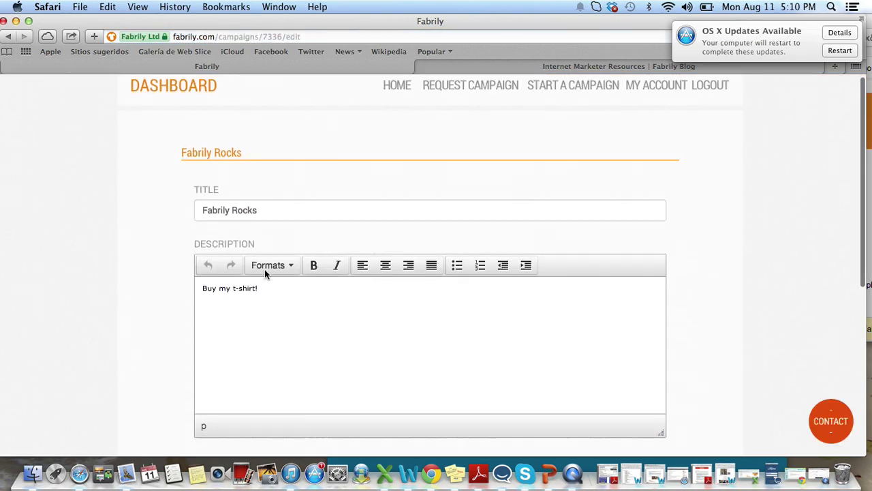
scroll(266, 272, down, 5)
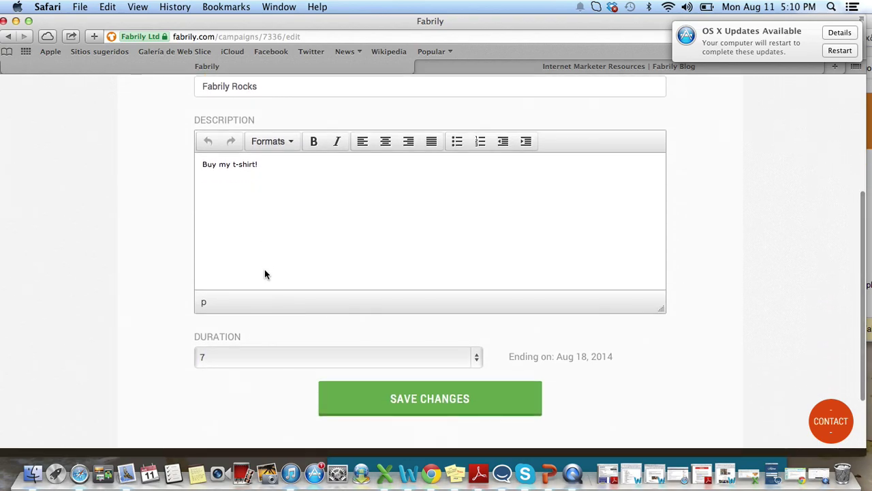
scroll(265, 273, down, 2)
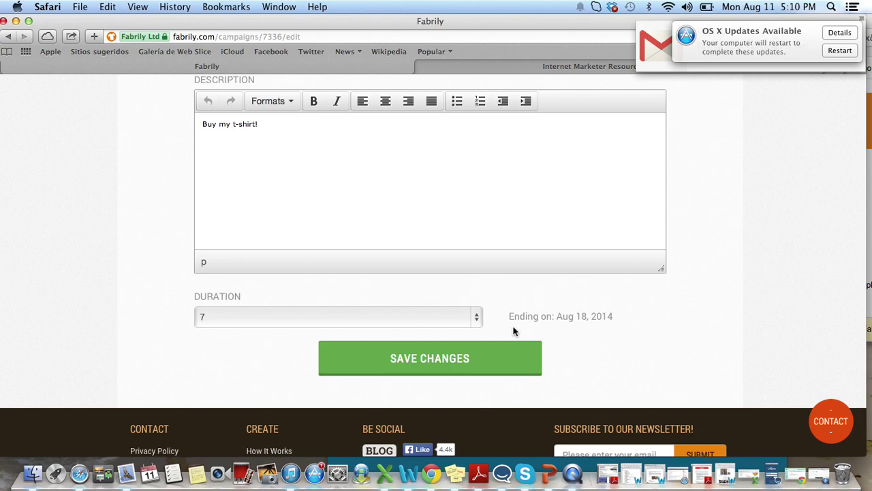
click(477, 319)
click(405, 342)
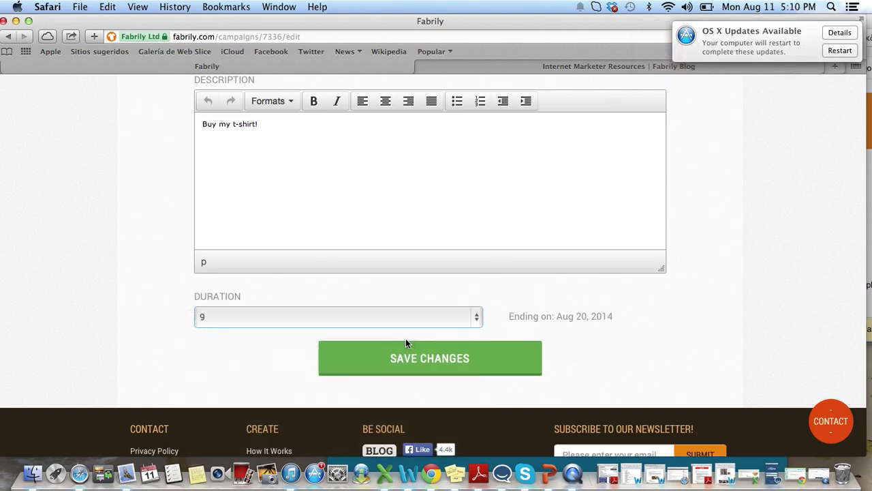
click(399, 364)
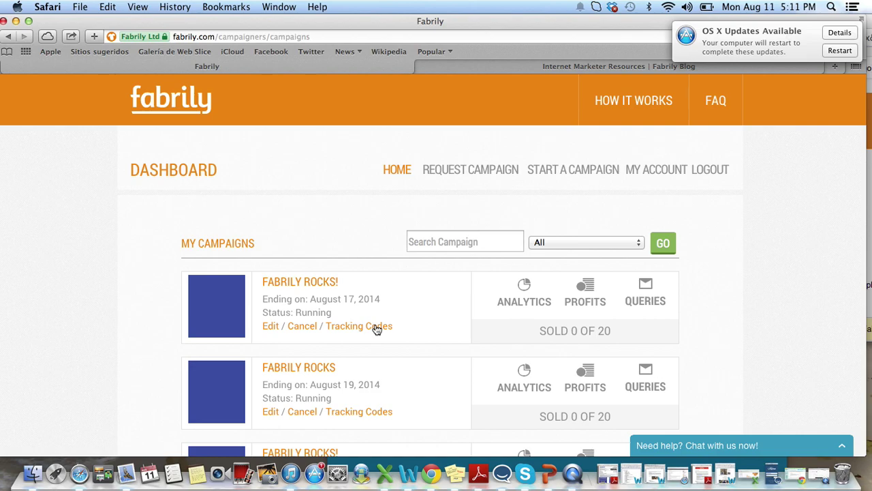
Open the first campaign's Tracking Codes form, then bring up the Internet Marketer Resources blog page.
click(377, 327)
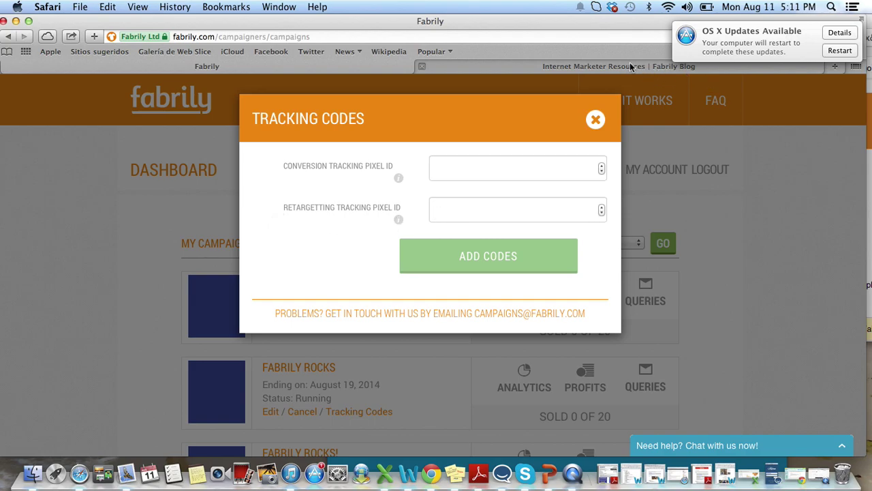
click(629, 66)
scroll(343, 292, down, 1)
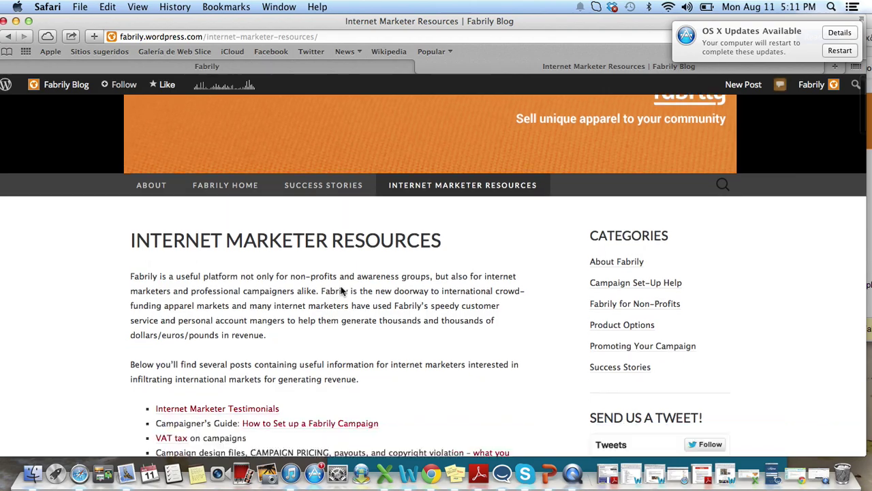
Browse the Internet Marketer Resources list to locate the tracking pixels post.
scroll(343, 292, down, 5)
scroll(342, 290, up, 4)
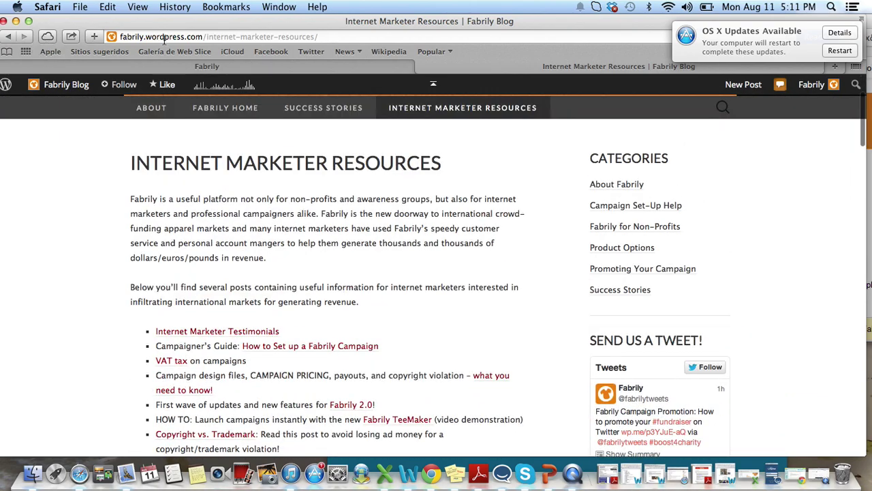
click(222, 53)
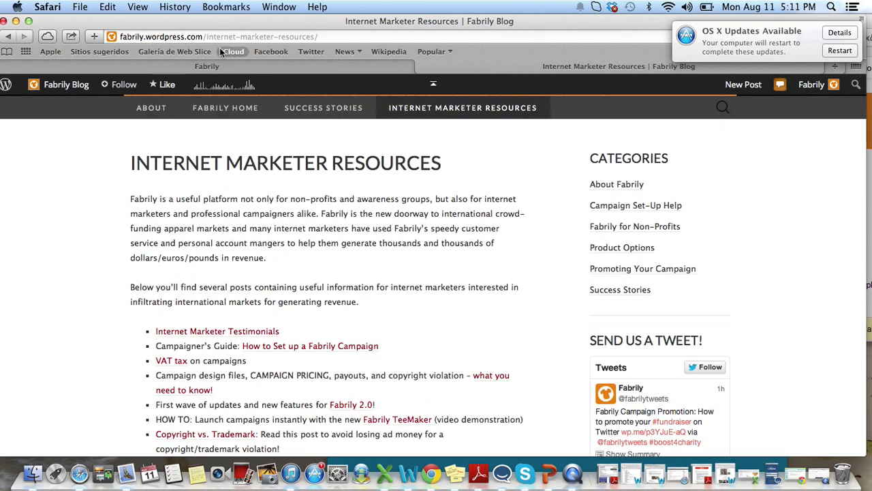
scroll(102, 170, up, 3)
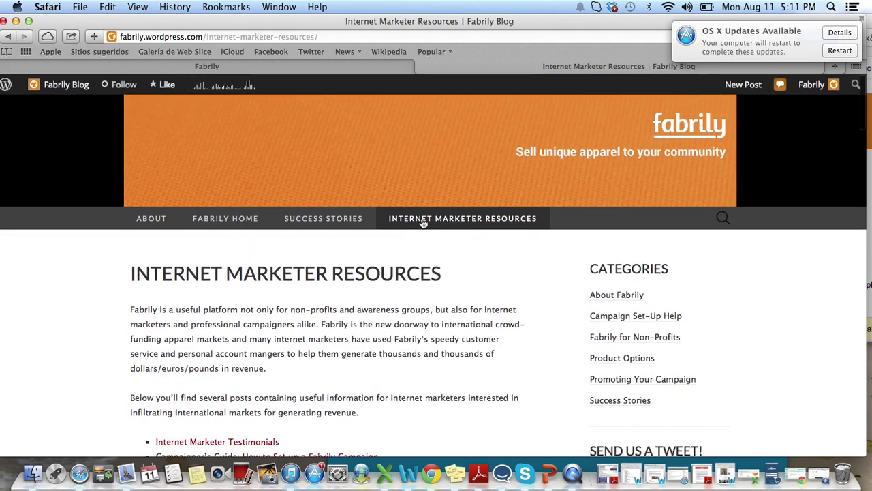
scroll(296, 289, down, 10)
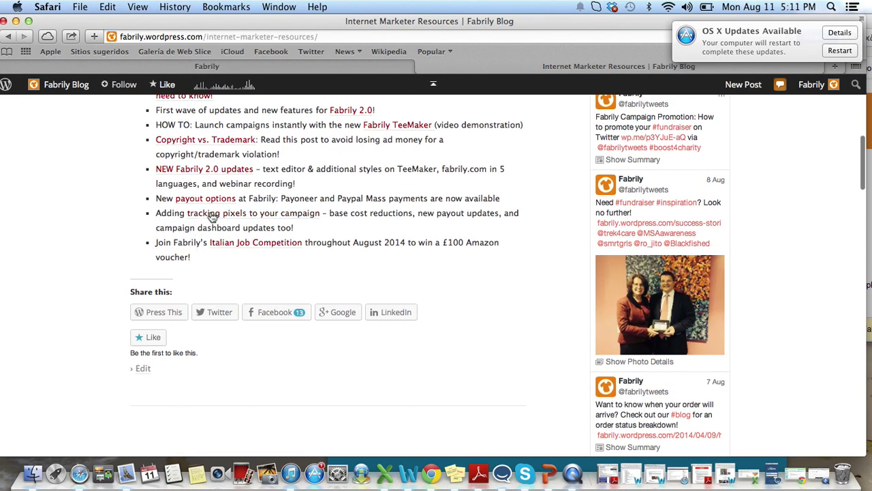
Read the tracking pixels post's ID examples, then return to Fabrily's Conversion Tracking Pixel ID field.
click(213, 216)
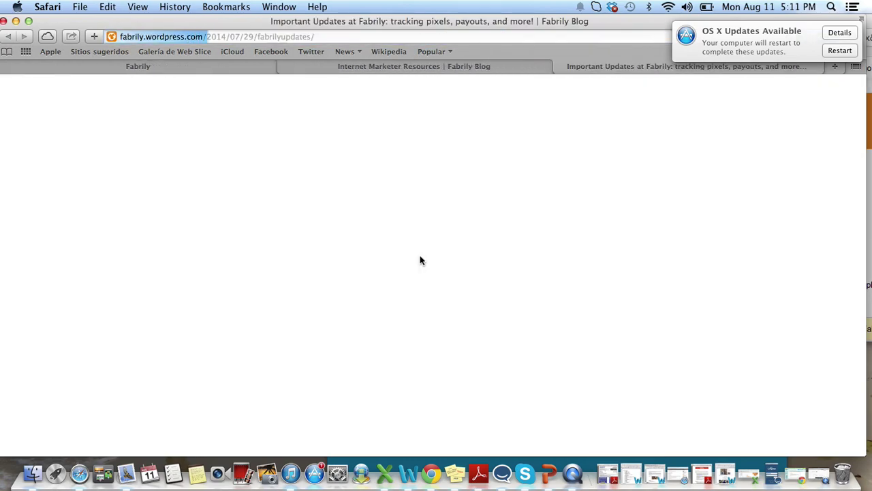
scroll(420, 259, down, 10)
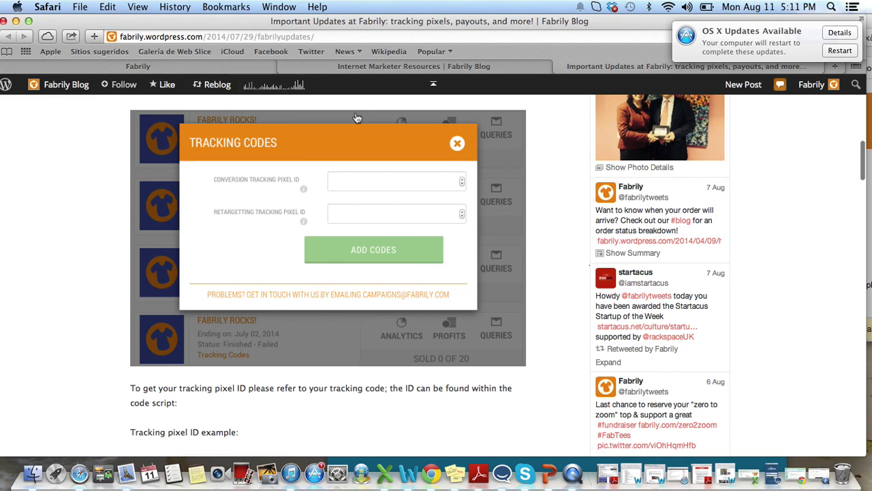
scroll(357, 118, down, 4)
scroll(358, 118, down, 2)
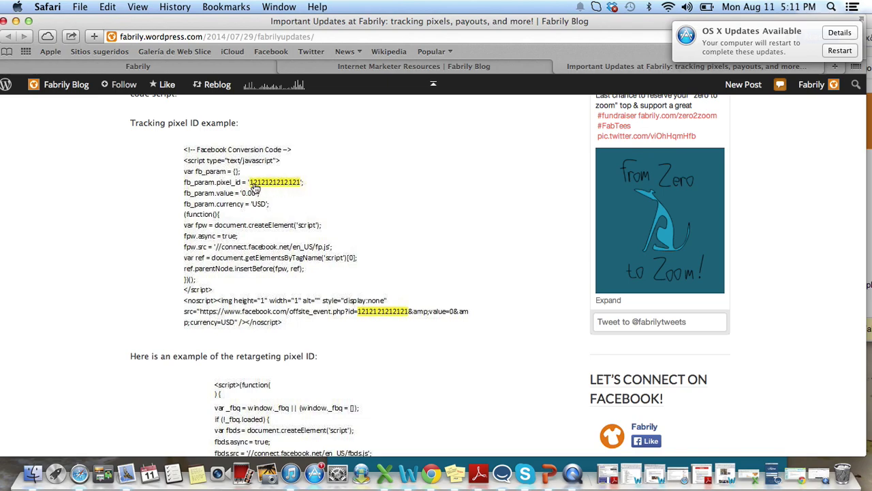
scroll(307, 193, down, 5)
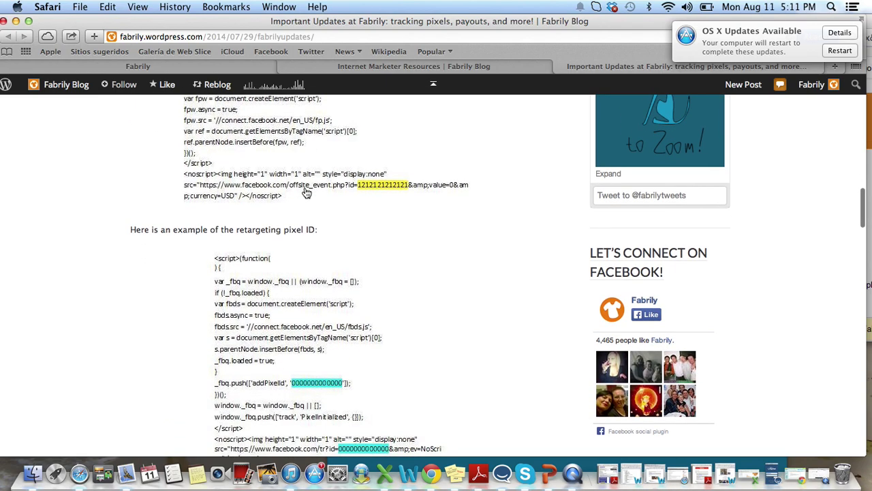
scroll(347, 264, down, 2)
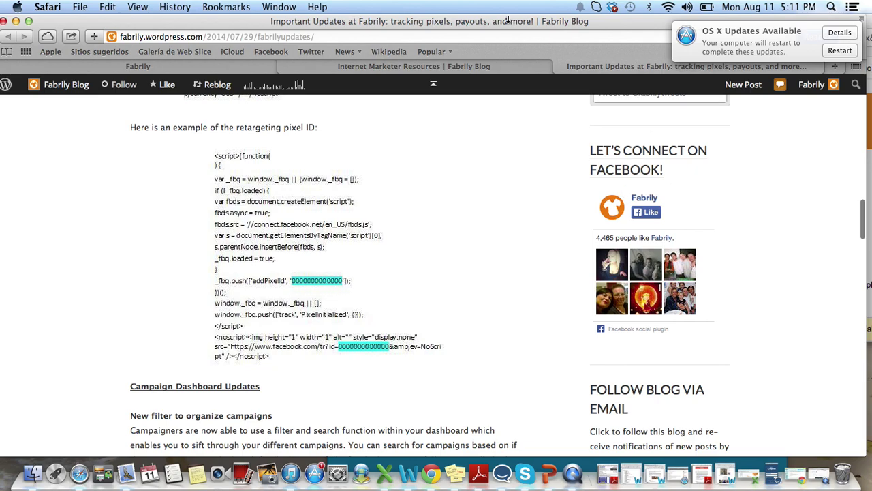
click(235, 68)
click(462, 163)
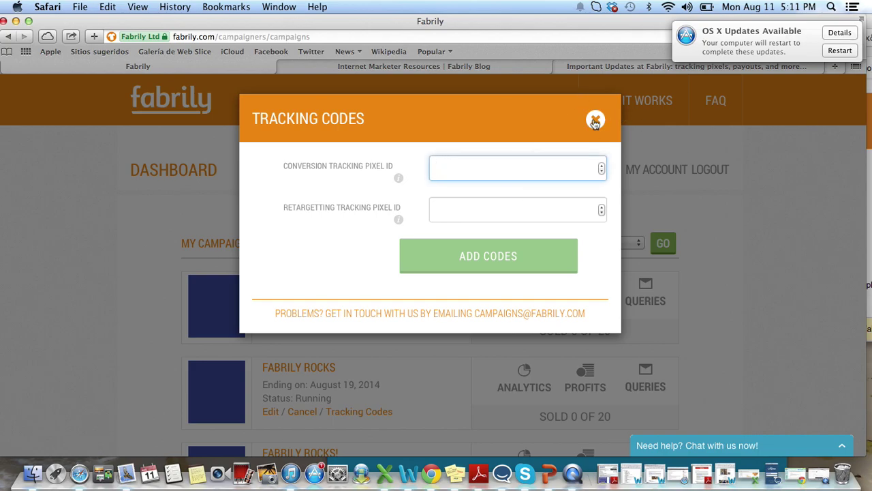